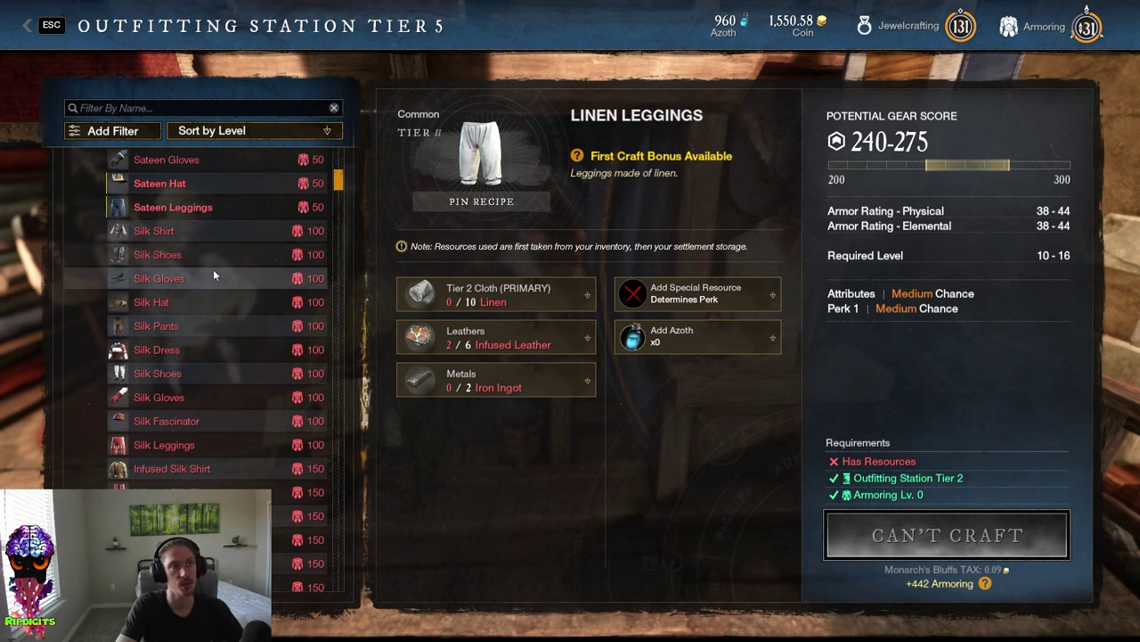
# Step: Examine the crafting requirements of the Silk and Infused Silk armor recipes at the outfitting station
pyautogui.click(178, 220)
pyautogui.click(178, 292)
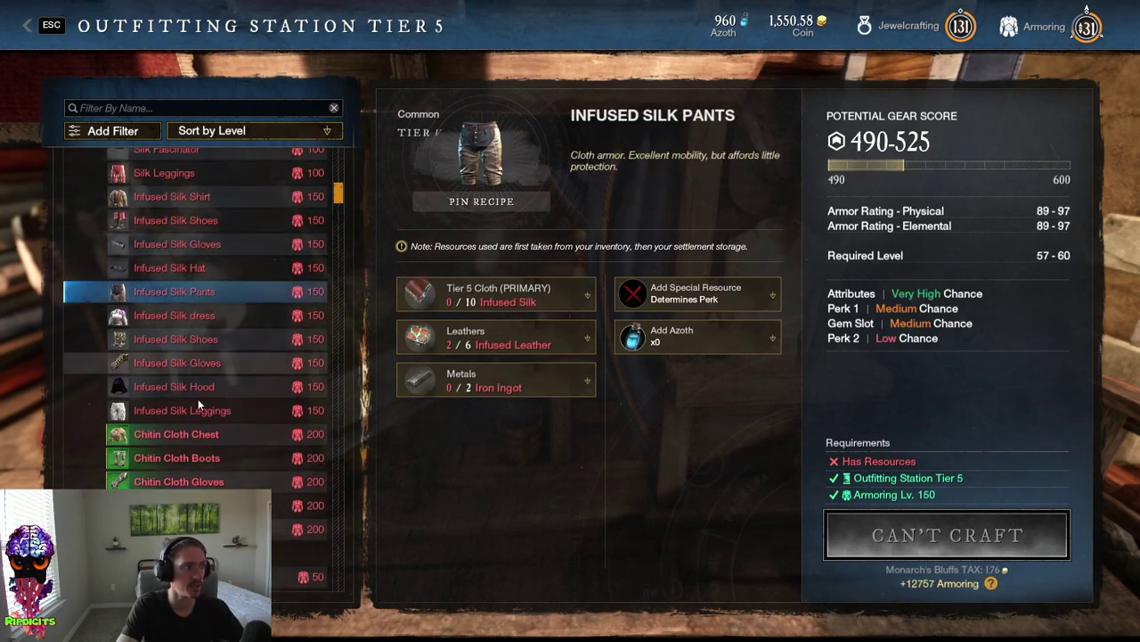
pyautogui.click(178, 363)
pyautogui.scroll(4, 192, 232)
pyautogui.click(178, 186)
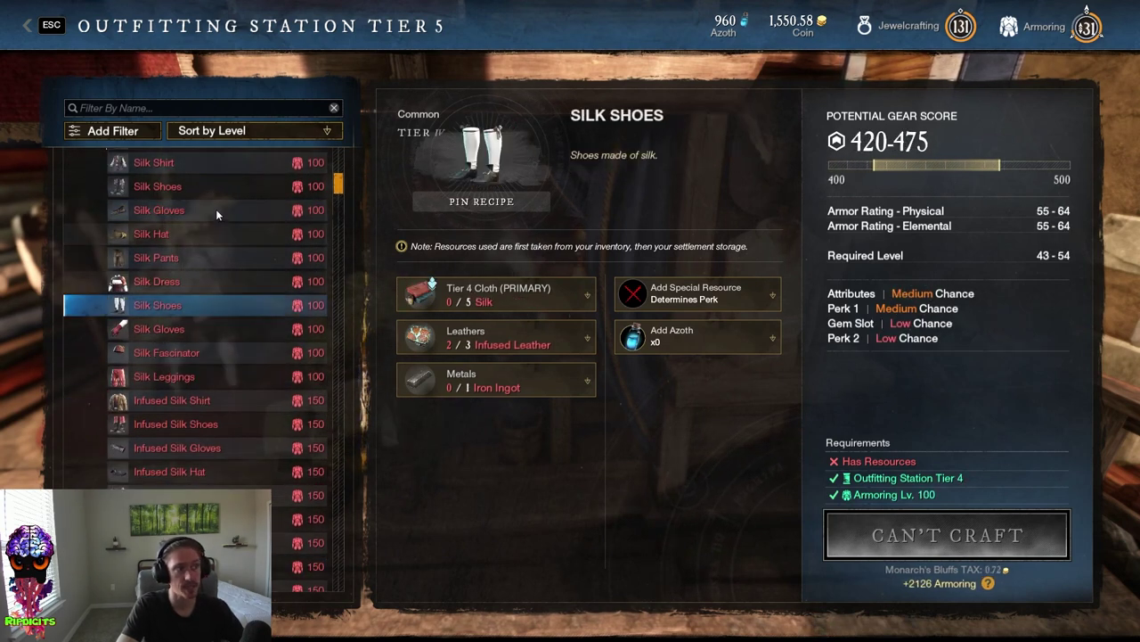
pyautogui.click(180, 232)
# Step: Compare the material requirements of the Sateen shoes, dress, hat, pants and leggings recipes
pyautogui.scroll(6, 214, 322)
pyautogui.click(167, 341)
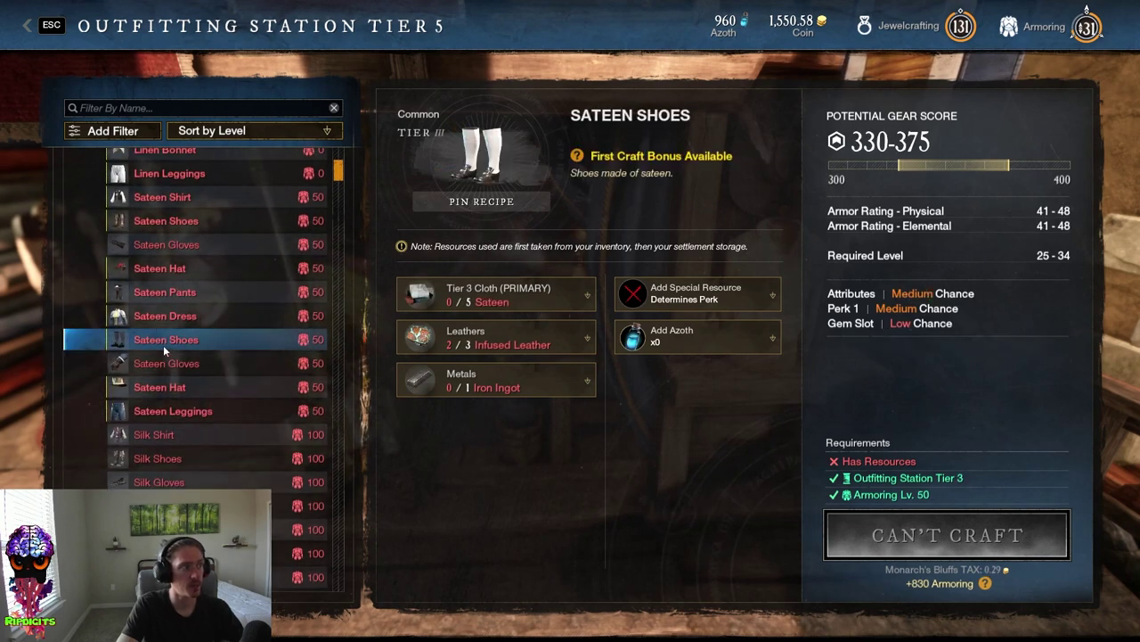
pyautogui.click(170, 315)
pyautogui.click(178, 268)
pyautogui.click(181, 291)
pyautogui.click(174, 316)
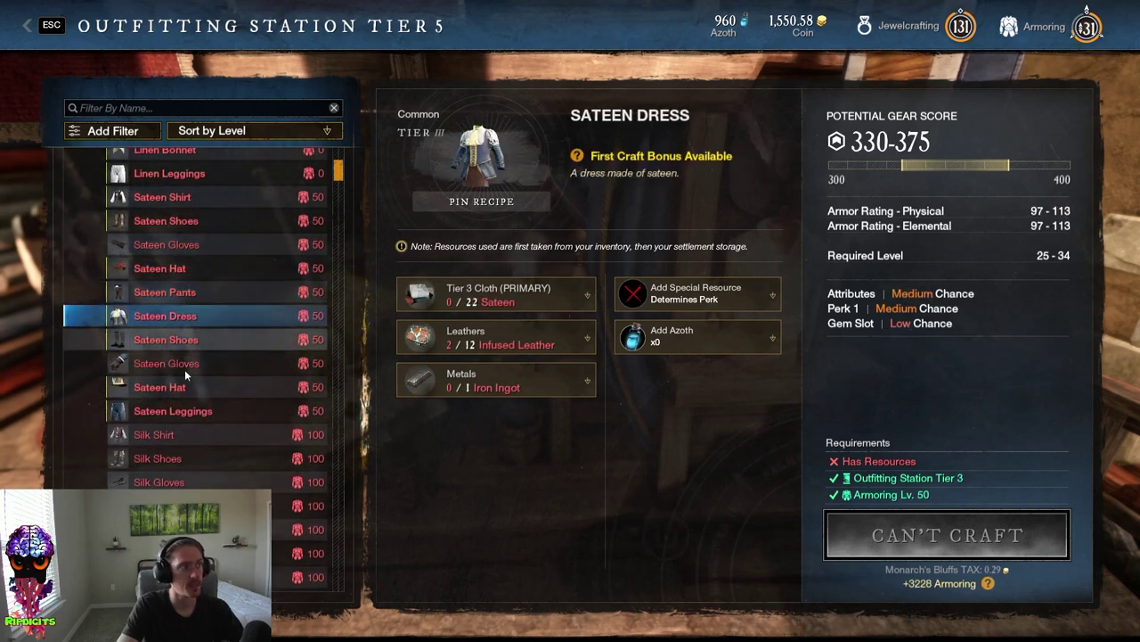
pyautogui.click(188, 340)
pyautogui.click(200, 387)
pyautogui.scroll(-5, 206, 416)
pyautogui.click(179, 207)
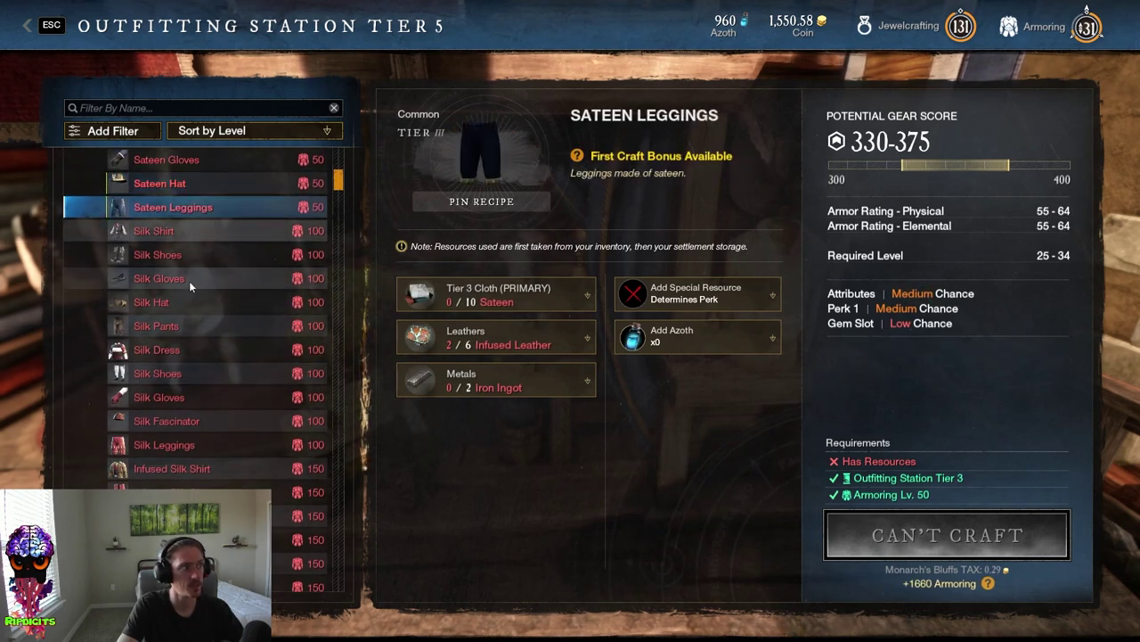
# Step: Check the Silk Gloves recipe and the Infused Leather Boots recipe for their required materials
pyautogui.click(164, 278)
pyautogui.scroll(-8, 178, 319)
pyautogui.click(188, 460)
pyautogui.scroll(-3, 193, 349)
pyautogui.click(196, 301)
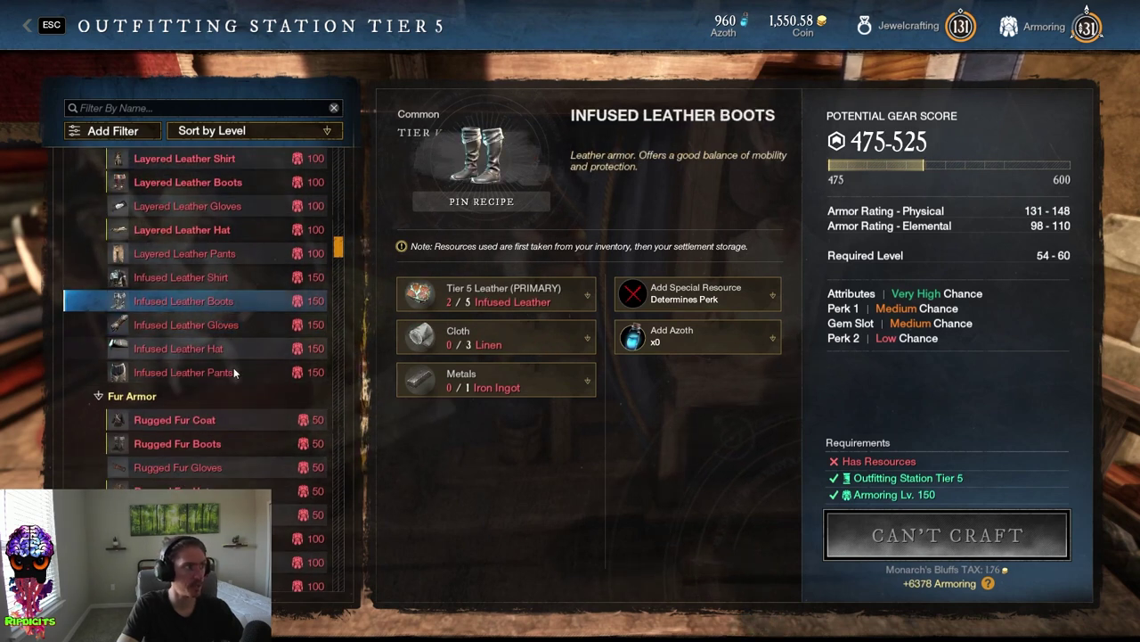
# Step: Examine the fur armor and Beasthunter Handwraps recipes, and look through the expedition replica recipes
pyautogui.scroll(-5, 205, 392)
pyautogui.scroll(-2, 185, 436)
pyautogui.click(185, 443)
pyautogui.click(178, 514)
pyautogui.scroll(-5, 178, 514)
pyautogui.click(196, 455)
pyautogui.scroll(-2, 203, 434)
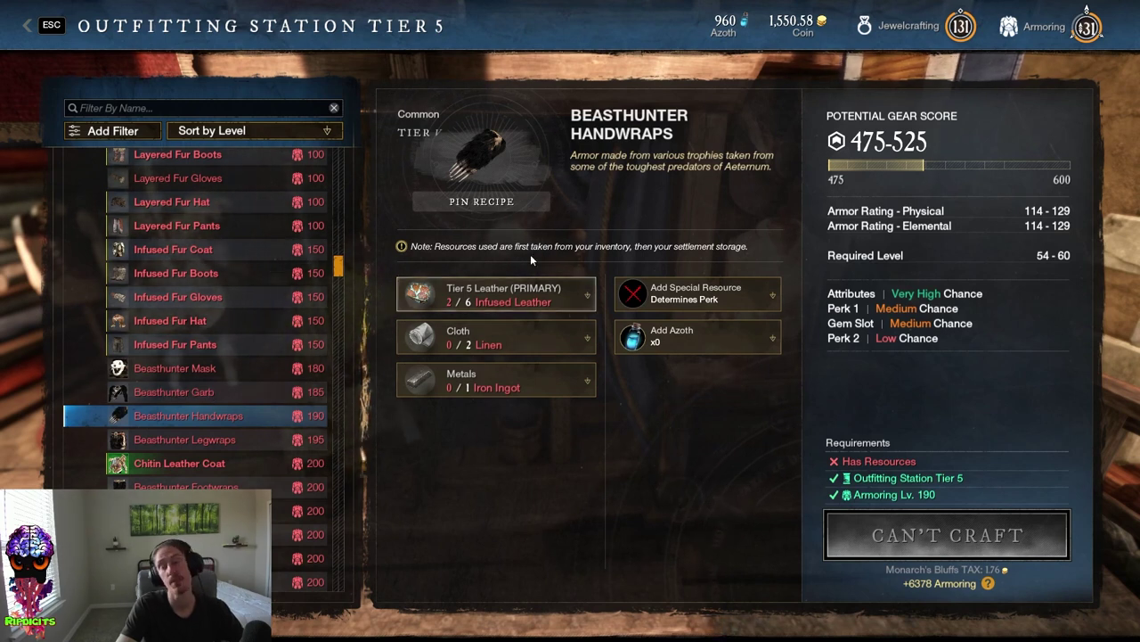
pyautogui.scroll(-10, 225, 372)
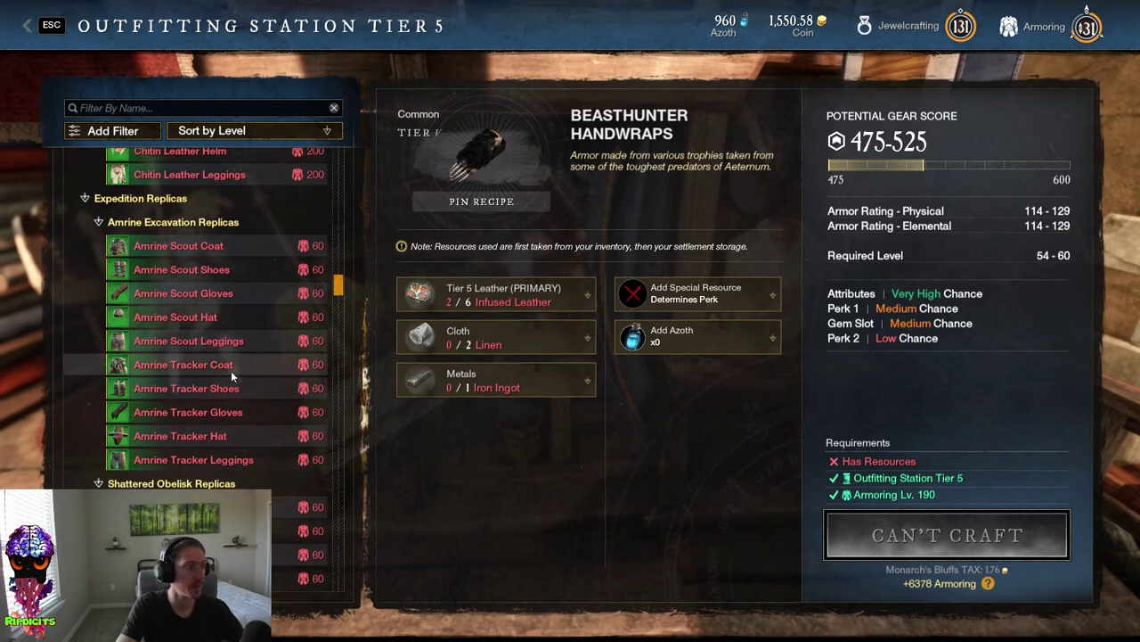
pyautogui.scroll(15, 257, 336)
# Step: Leave the outfitting station and run through the settlement past the crafting stalls
pyautogui.press('Escape')
pyautogui.press('w')
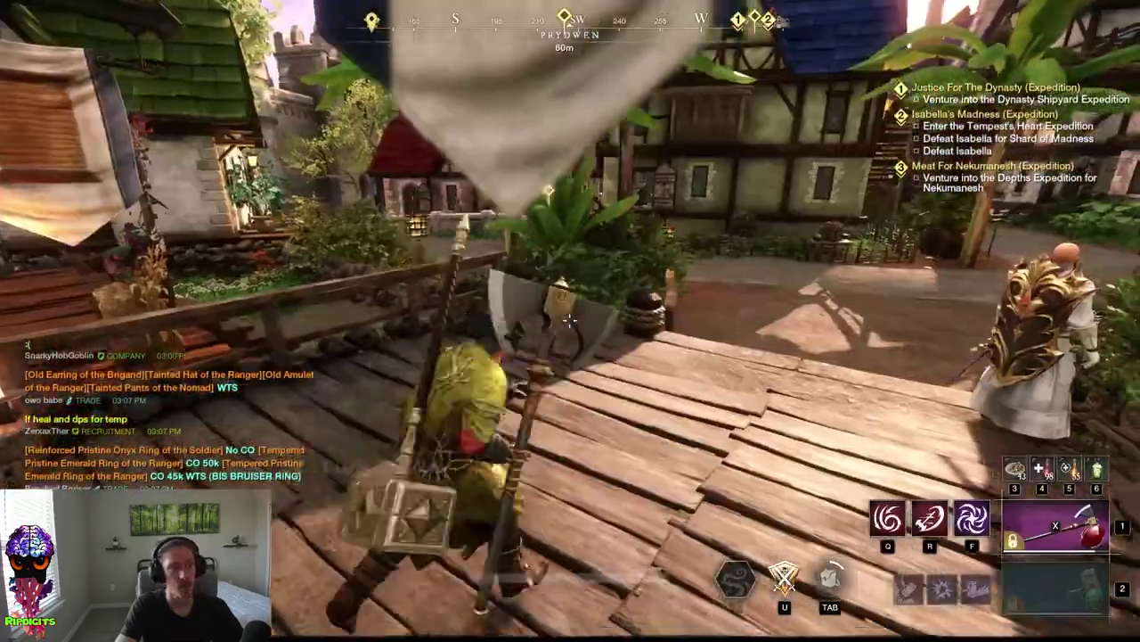
pyautogui.press('w')
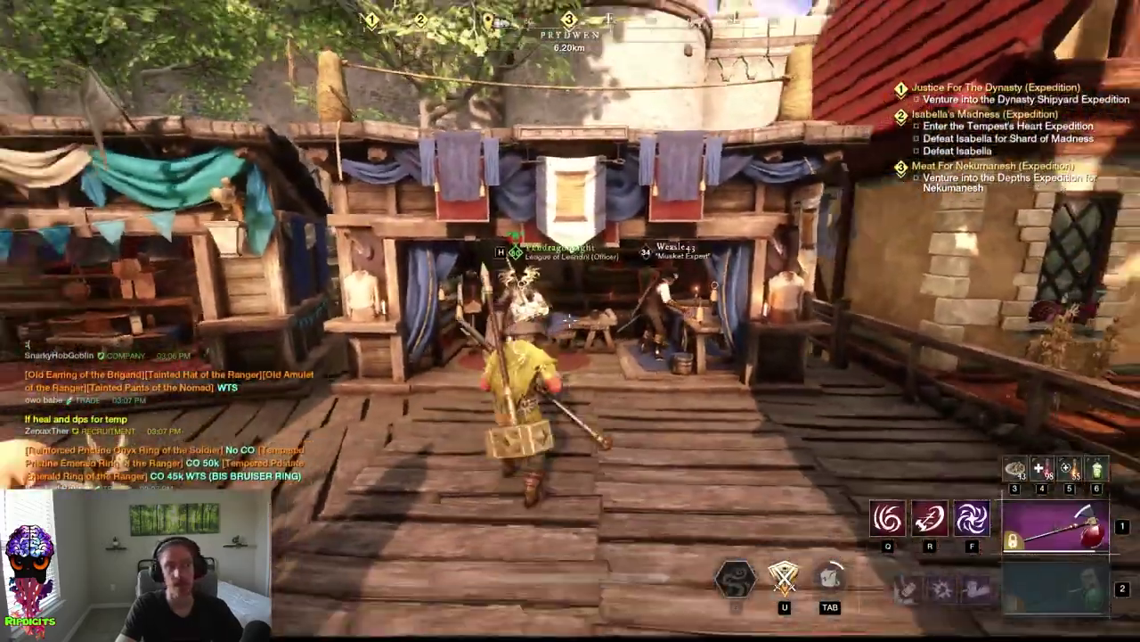
pyautogui.press('w')
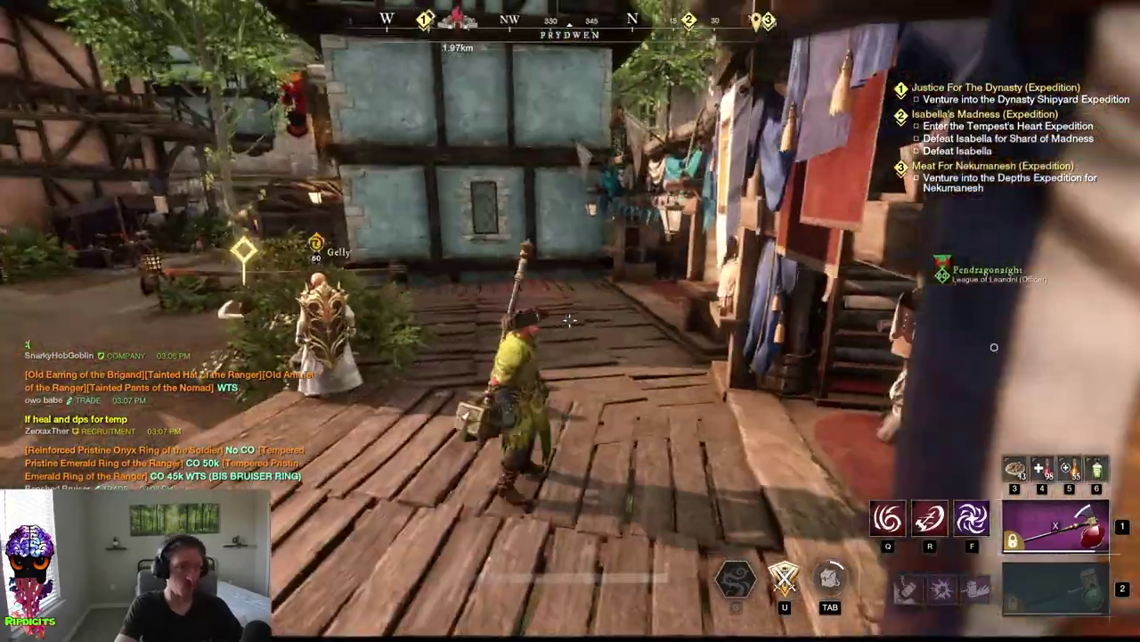
pyautogui.press('w')
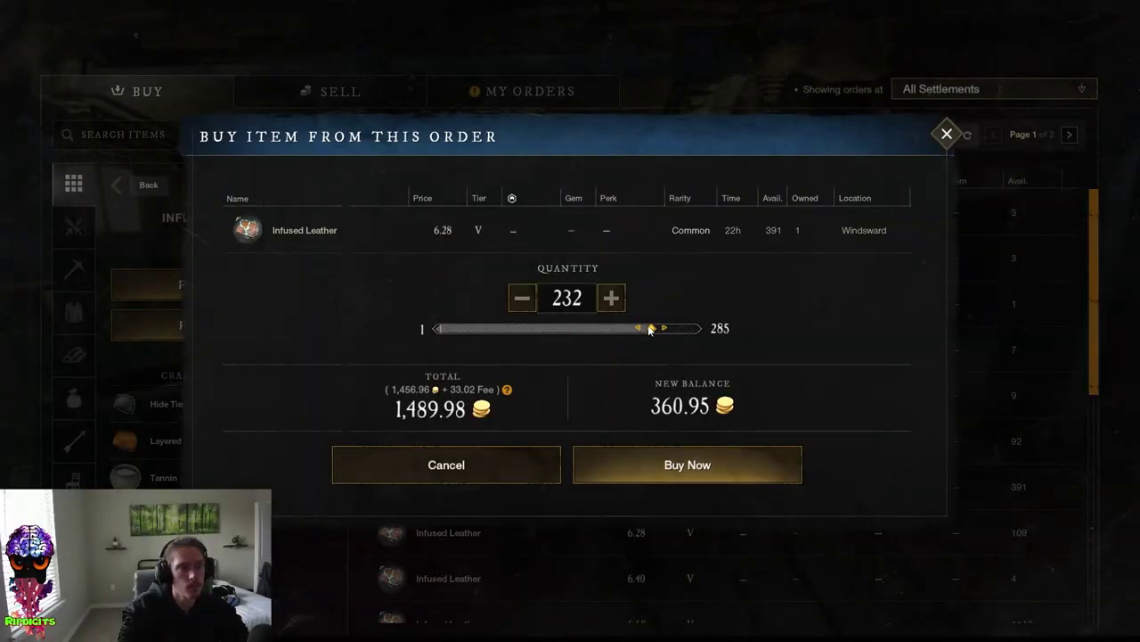
# Step: Buy 232 Infused Leather from the 6.28-coin Windsward order at the trading post
pyautogui.click(666, 474)
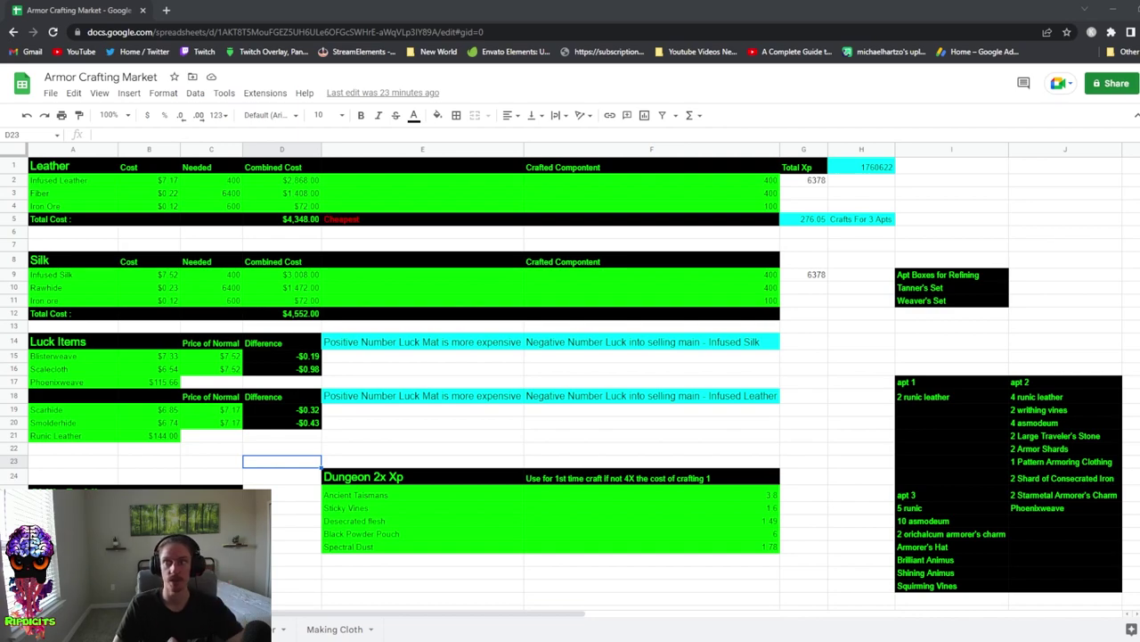
pyautogui.hotkey('alt', 'Tab')
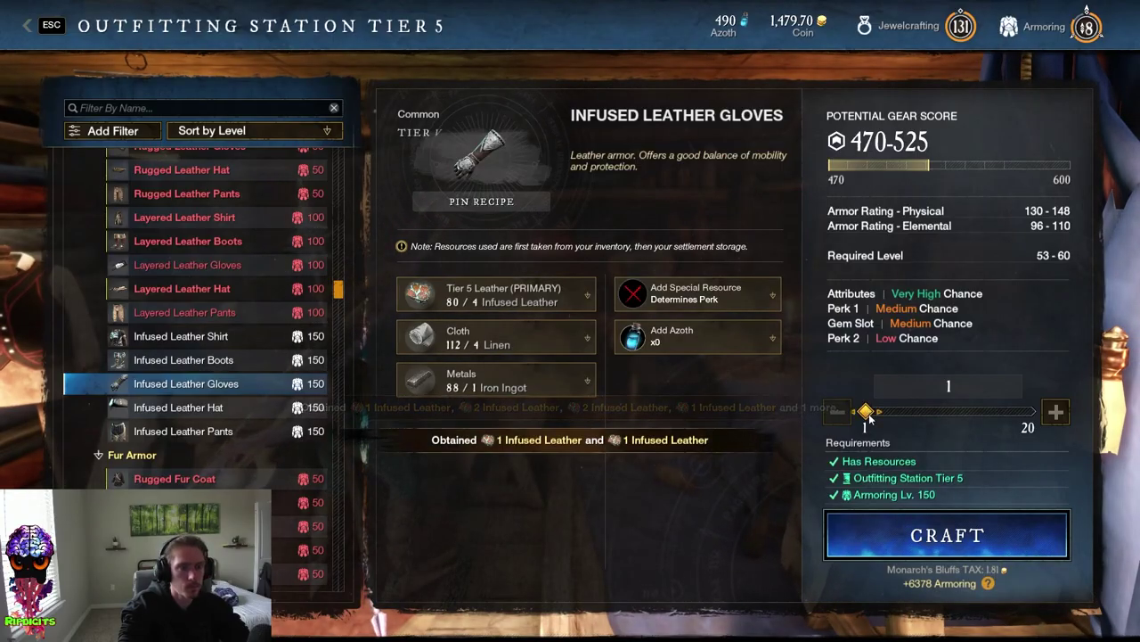
pyautogui.hotkey('alt', 'Tab')
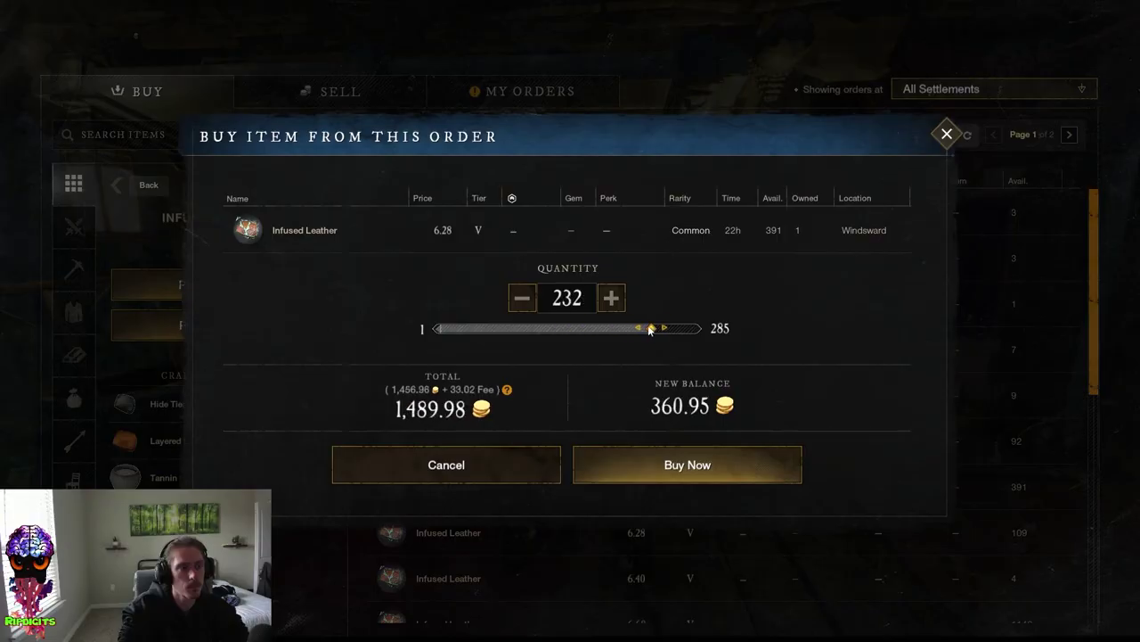
pyautogui.click(665, 466)
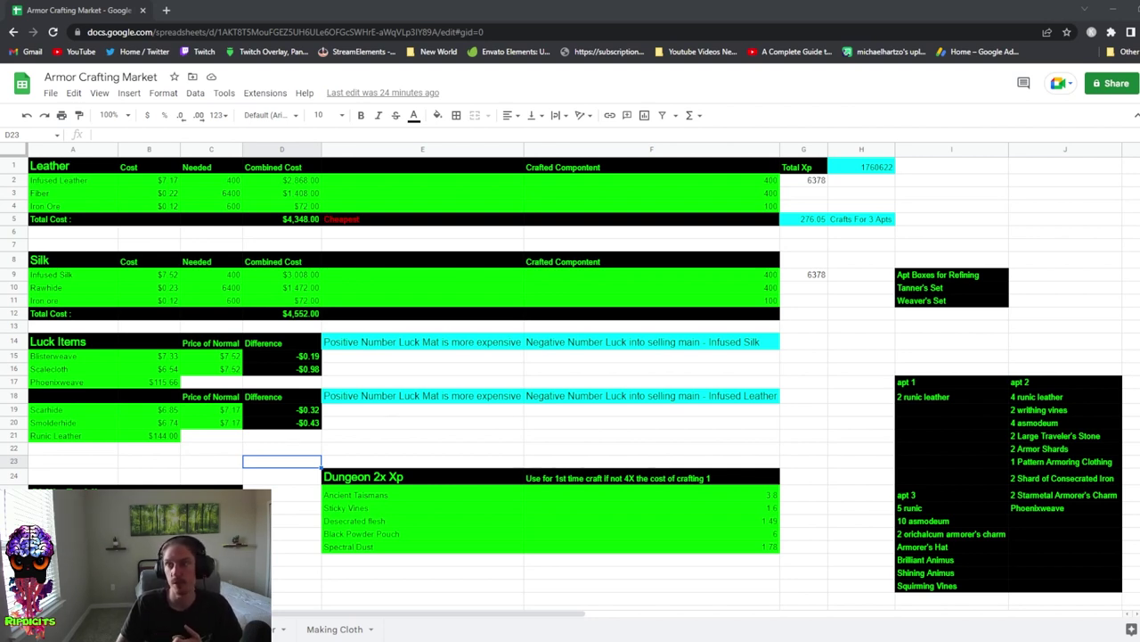
# Step: Look up the buy orders for Runic Leather, Scarhide and Smolderhide among the sellable items at the trading post
pyautogui.hotkey('alt', 'Tab')
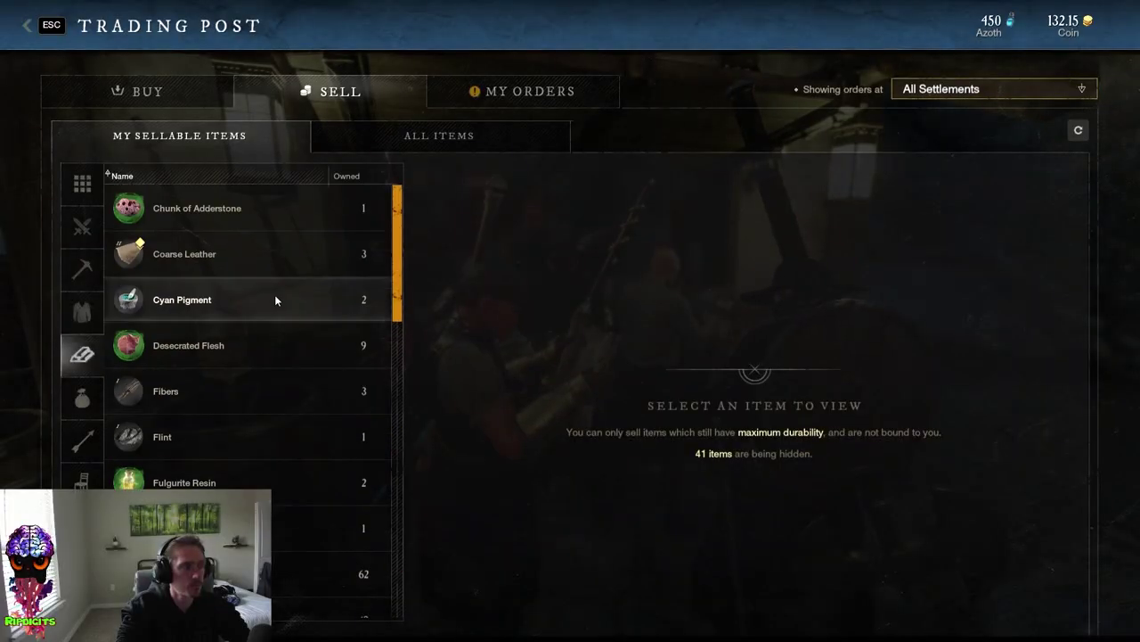
pyautogui.scroll(-1, 276, 302)
pyautogui.scroll(-15, 278, 309)
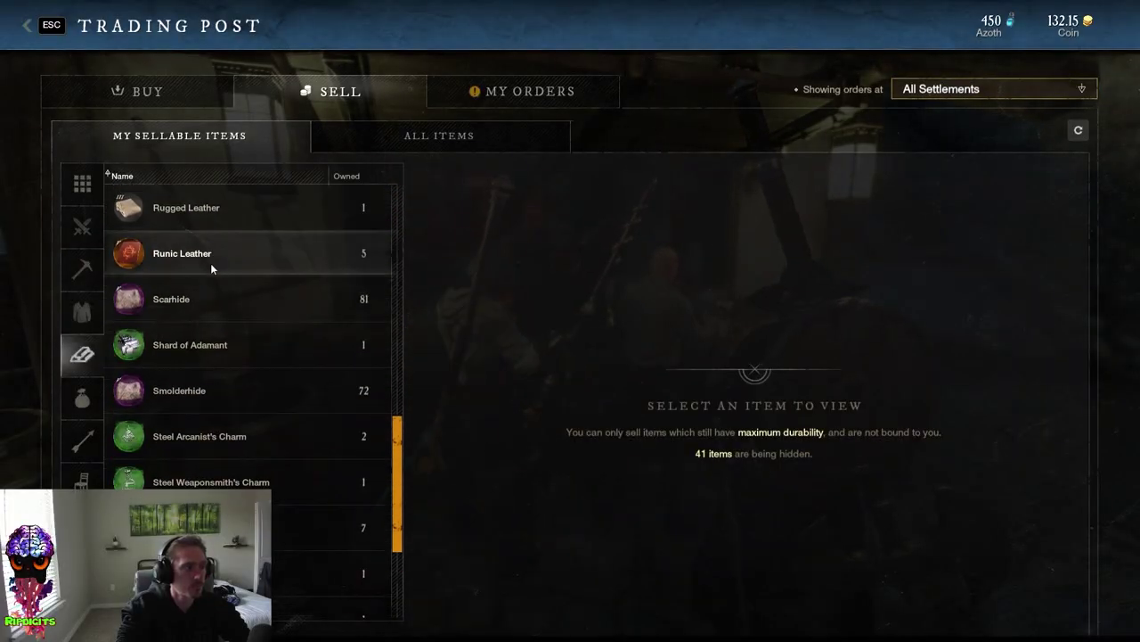
pyautogui.click(210, 256)
pyautogui.click(210, 308)
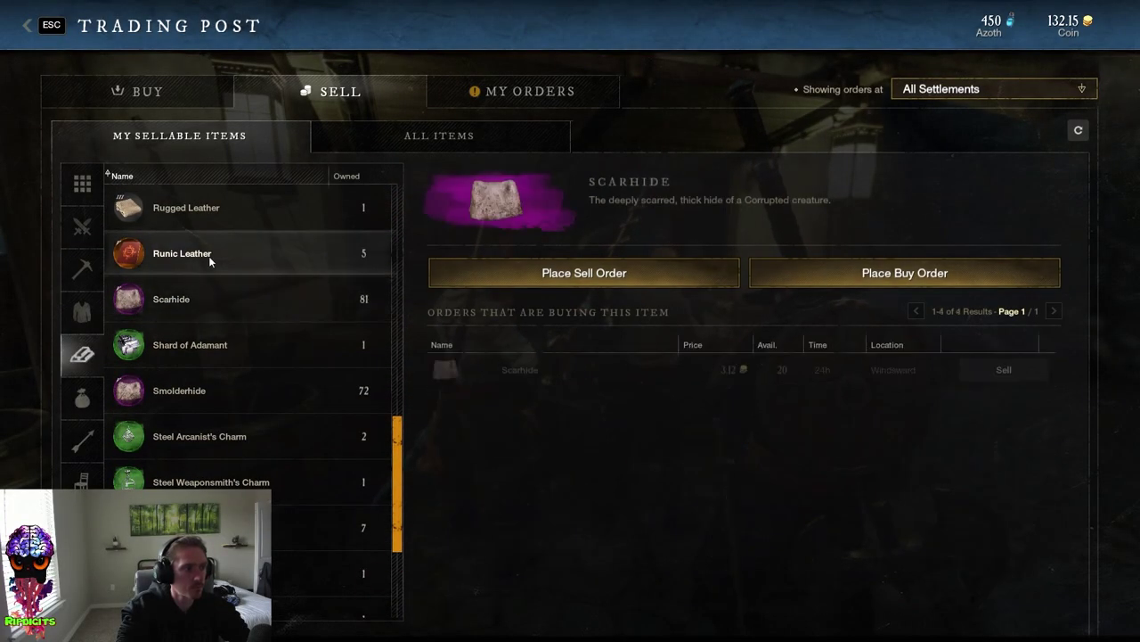
pyautogui.click(211, 390)
# Step: Switch to the Armor Crafting Market spreadsheet in the browser and open its Infused Leather refining cost sheet
pyautogui.hotkey('alt', 'Tab')
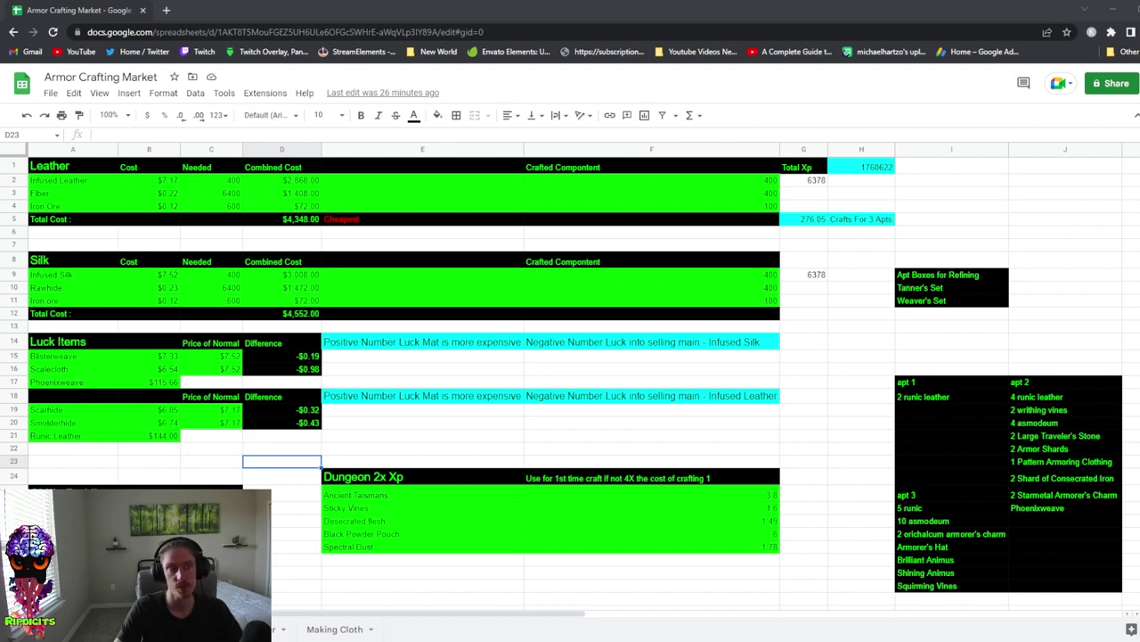
pyautogui.hotkey('ctrl', 'shift', 'pagedown')
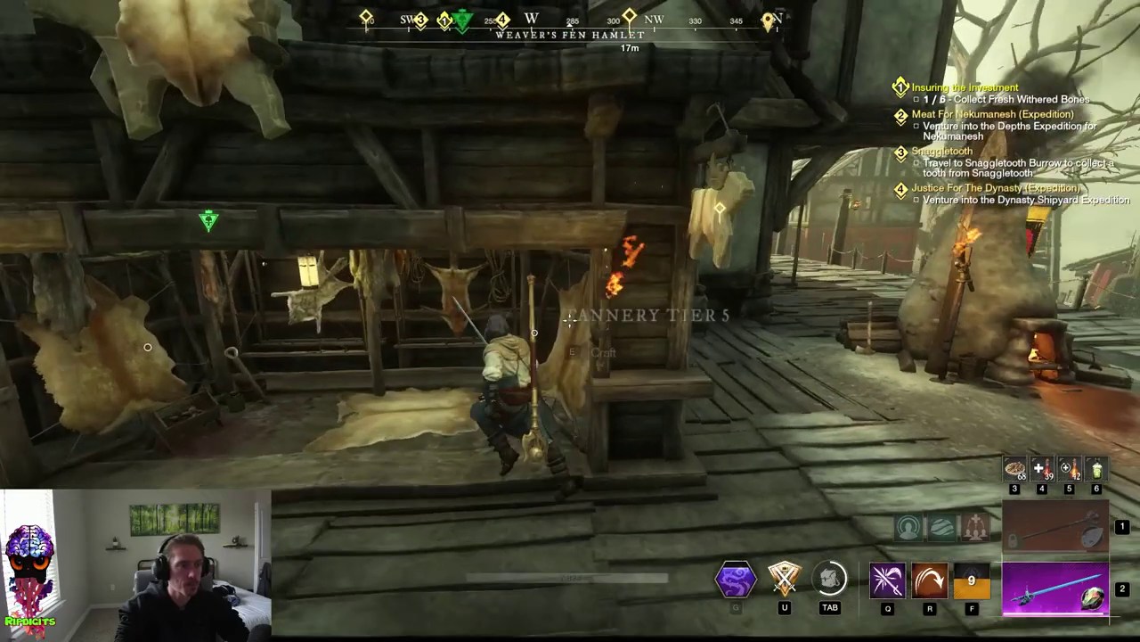
# Step: Craft 194 Infused Leather at the tannery from Iron Hide, Layered Leather and Aged Tannin
pyautogui.press('e')
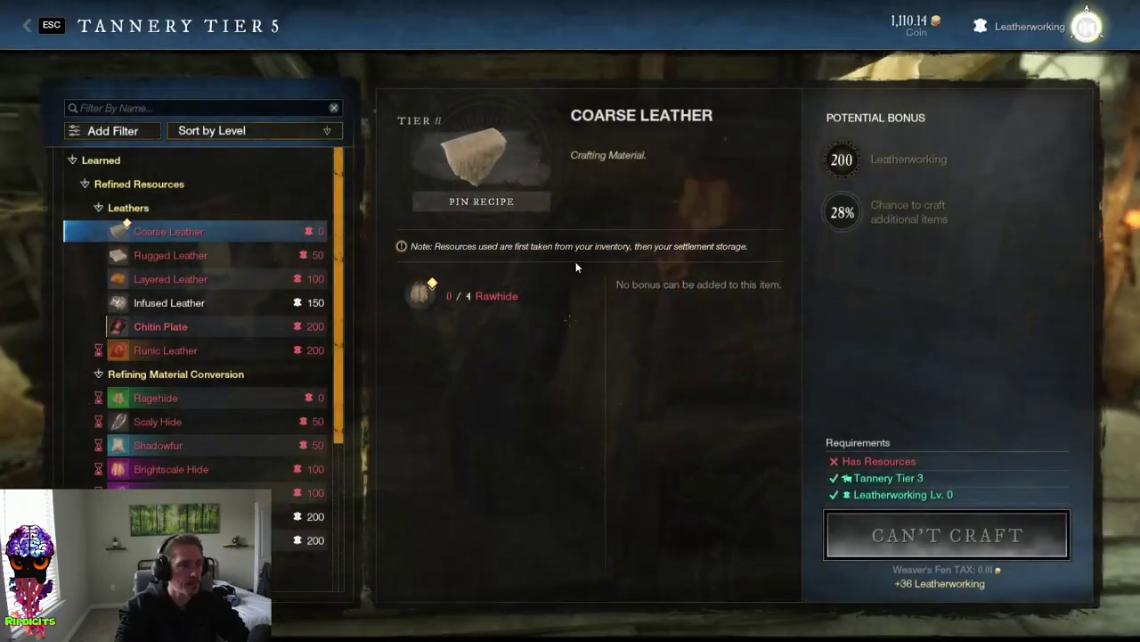
pyautogui.click(219, 303)
pyautogui.moveTo(930, 411); pyautogui.dragTo(1032, 411)
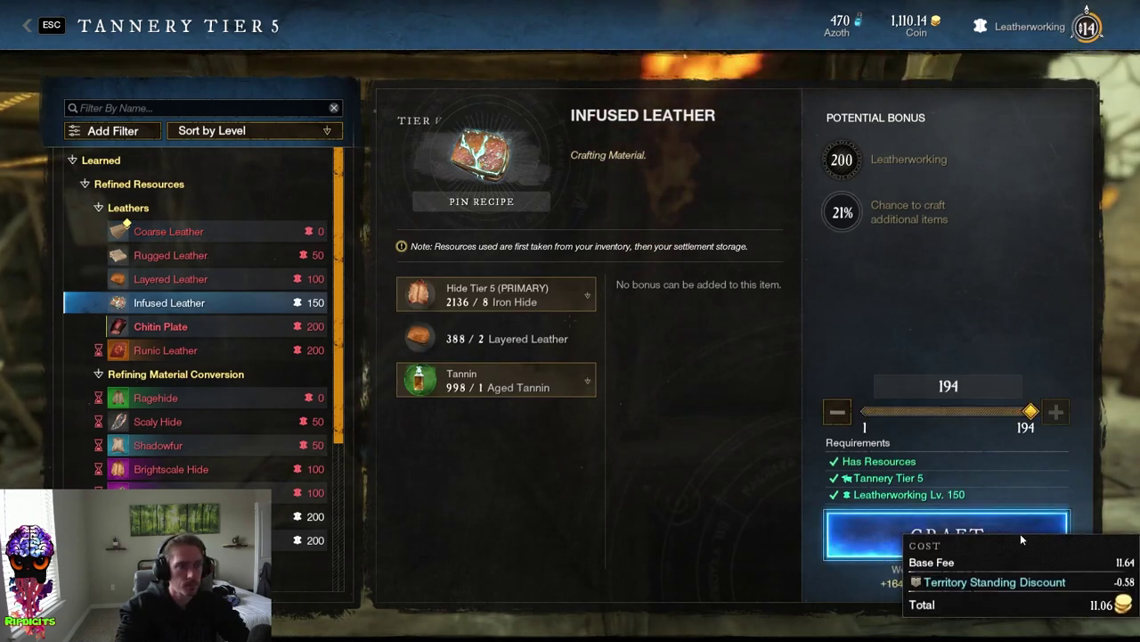
pyautogui.click(1023, 535)
pyautogui.press('Escape')
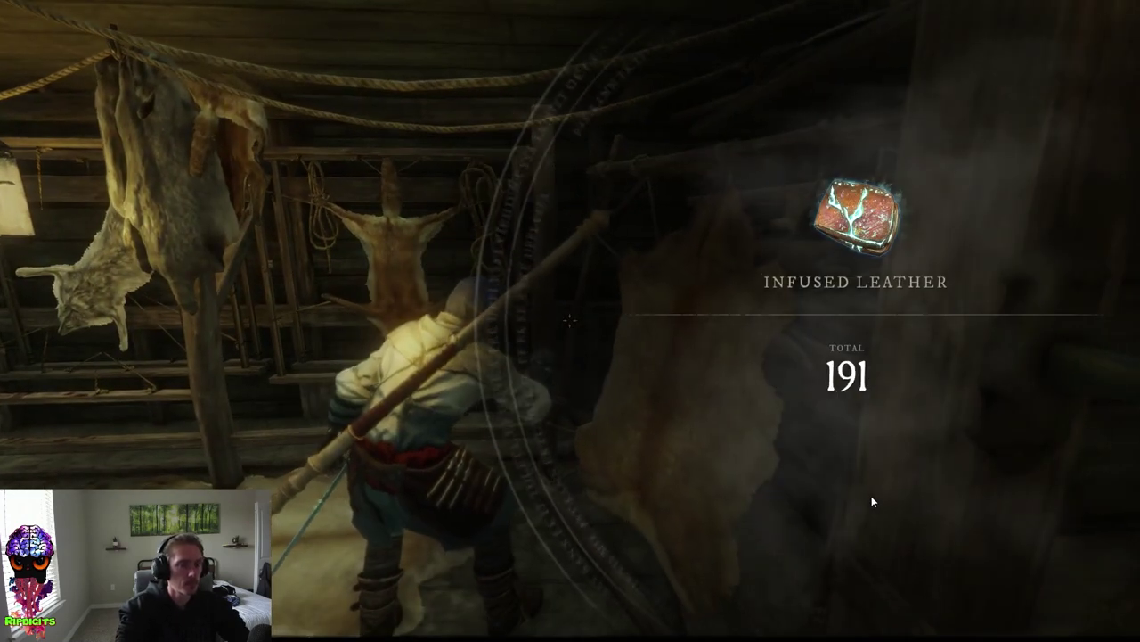
pyautogui.click(205, 247)
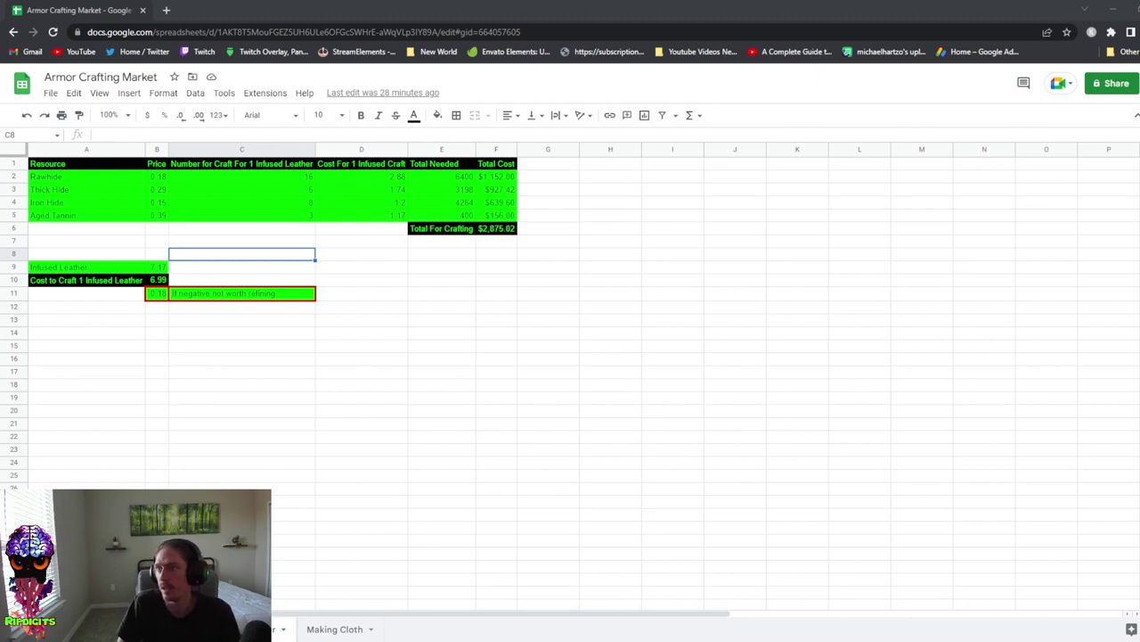
# Step: Switch to the game and move 5600 Rawhide in split stacks into the Monarch's Bluffs storage shed
pyautogui.hotkey('alt', 'Tab')
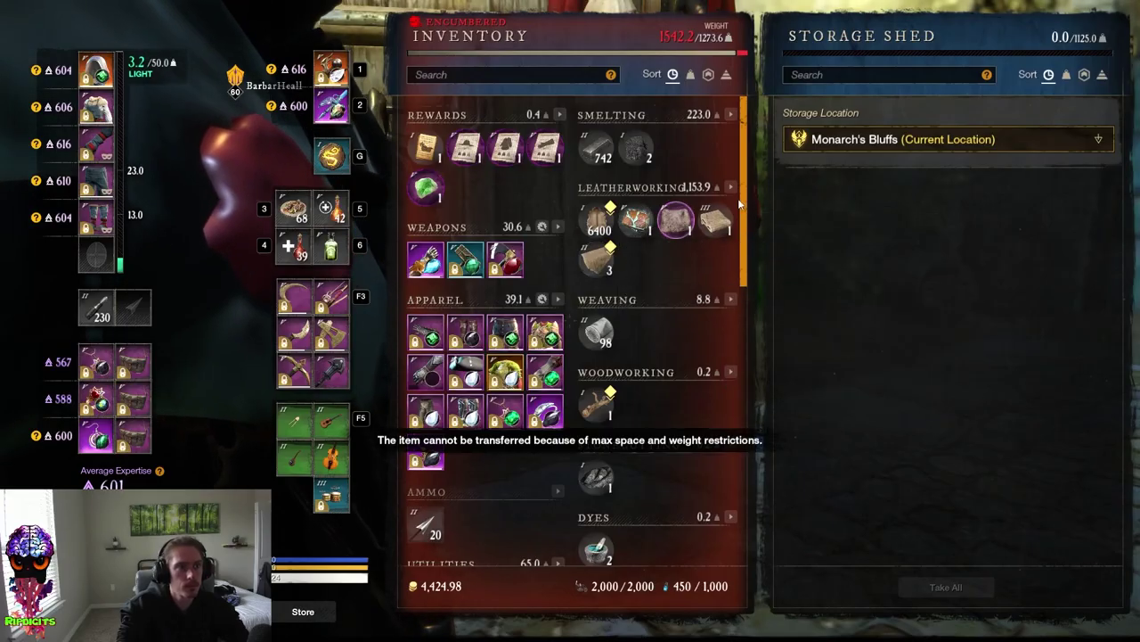
pyautogui.click(841, 148)
pyautogui.click(839, 145)
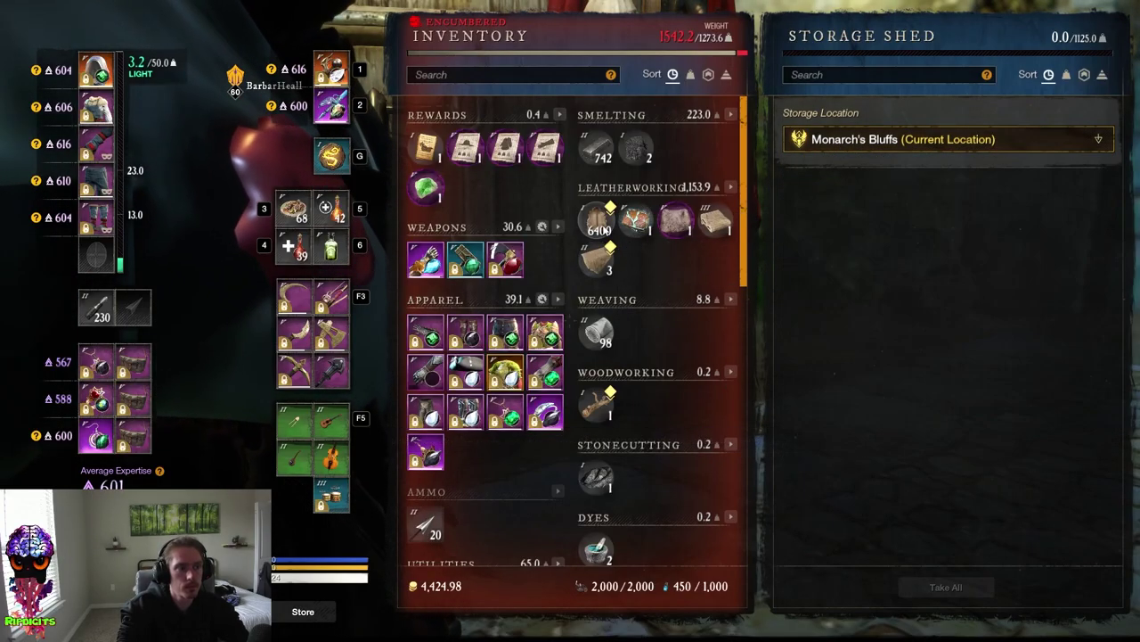
pyautogui.keyDown('ctrl'); pyautogui.click(620, 246); pyautogui.keyUp('ctrl')
pyautogui.click(956, 297)
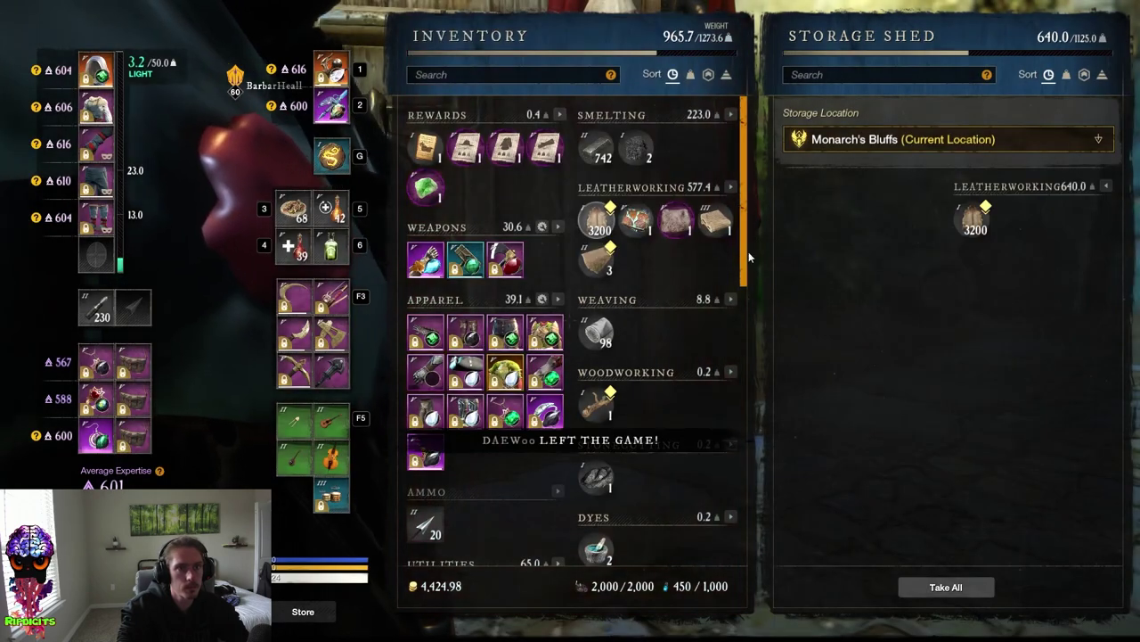
pyautogui.keyDown('ctrl'); pyautogui.click(595, 225); pyautogui.keyUp('ctrl')
pyautogui.click(641, 268)
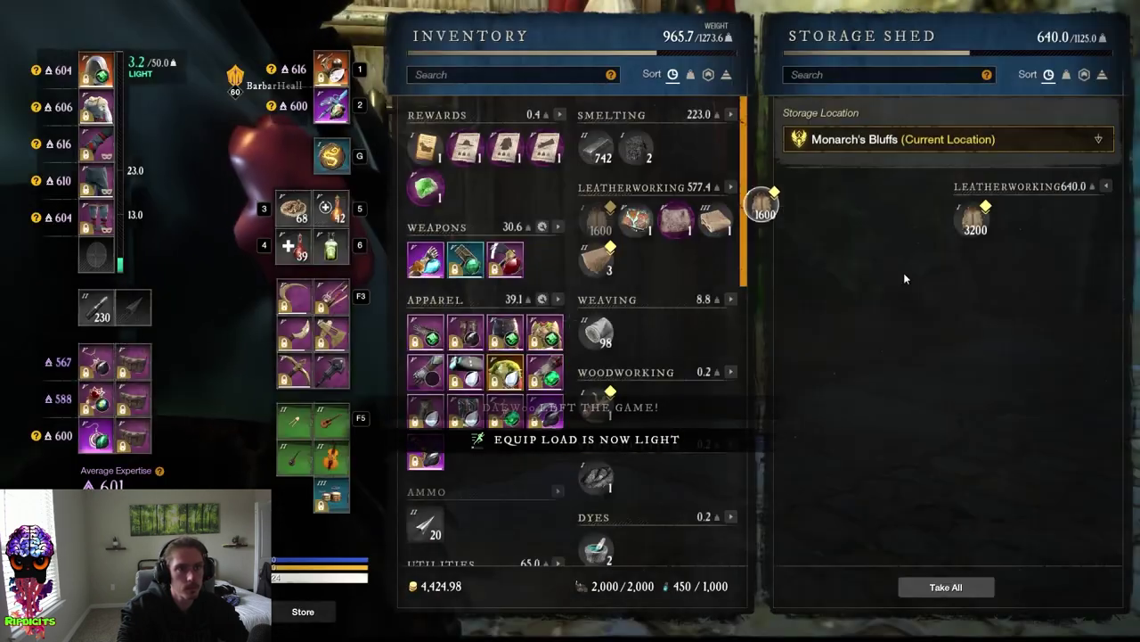
pyautogui.keyDown('ctrl'); pyautogui.click(597, 223); pyautogui.keyUp('ctrl')
pyautogui.click(661, 261)
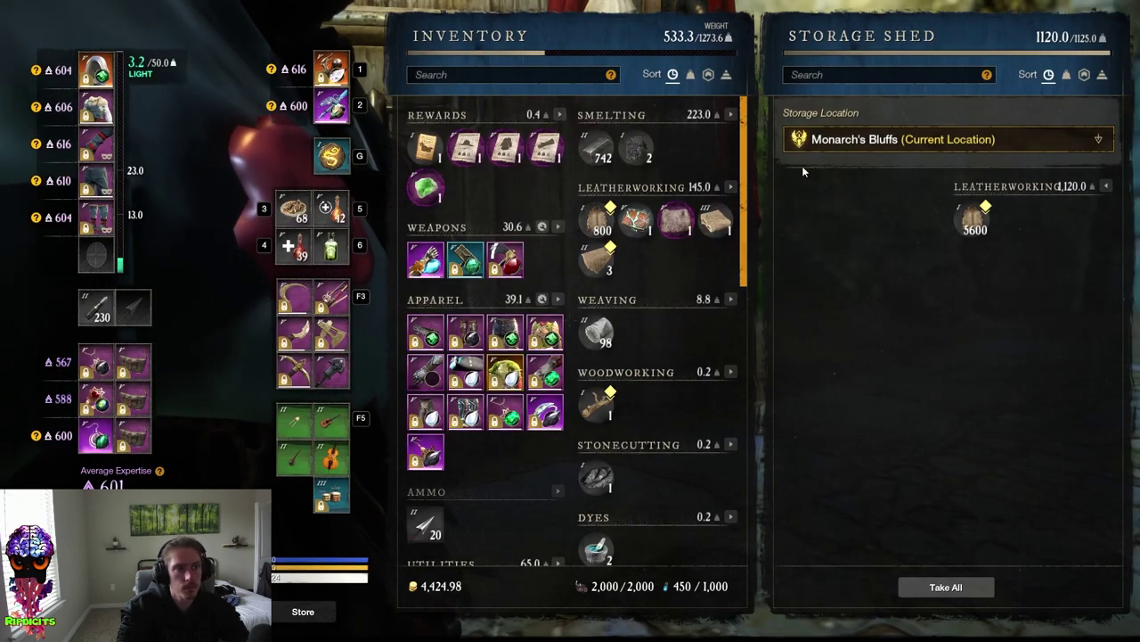
# Step: Change the storage location to Weaver's Fen and transfer its 923 Aged Tannin to the inventory
pyautogui.click(846, 141)
pyautogui.click(861, 278)
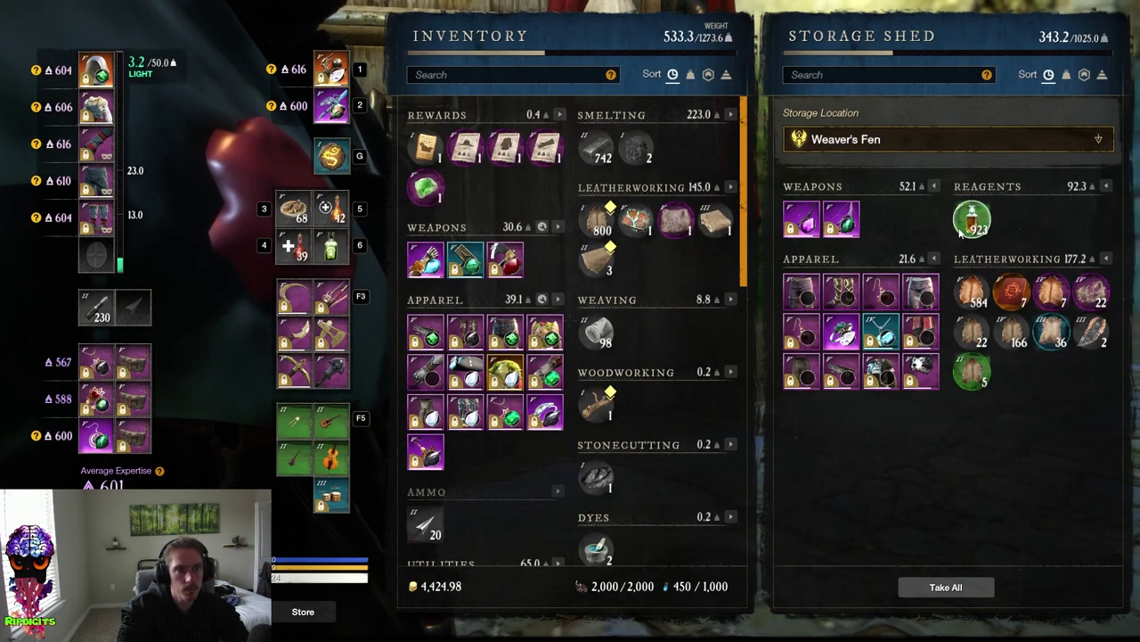
pyautogui.moveTo(711, 228); pyautogui.dragTo(713, 231)
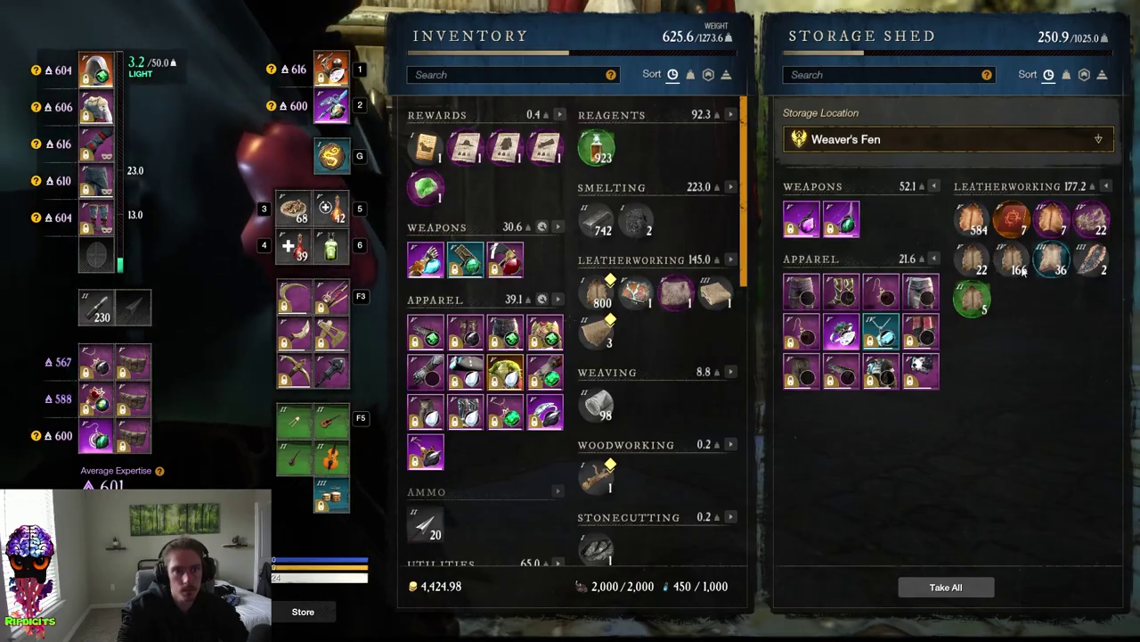
# Step: Review the leather refining costs in the Armor Crafting Market spreadsheet and open the Making Cloth sheet
pyautogui.hotkey('alt', 'Tab')
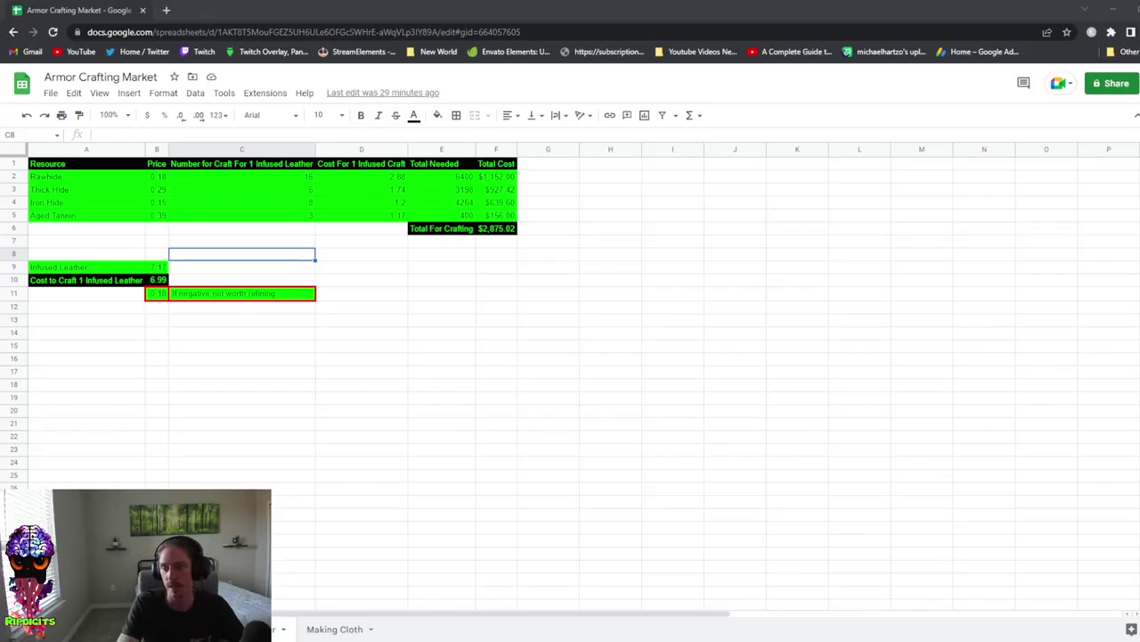
pyautogui.click(361, 228)
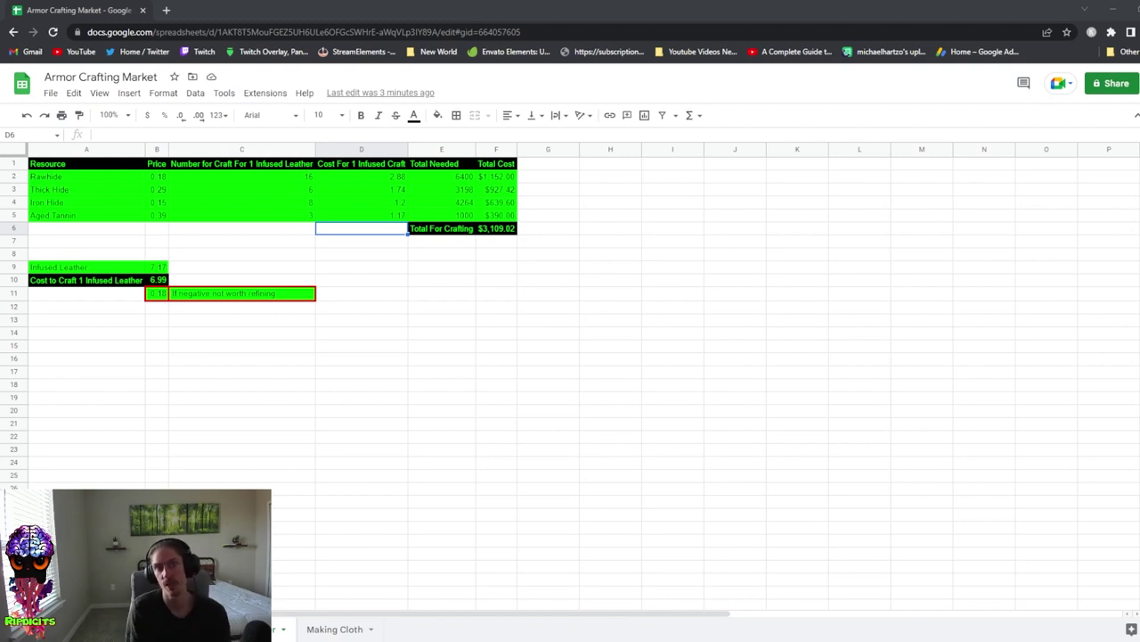
pyautogui.hotkey('ctrl', 'shift', 'pagedown')
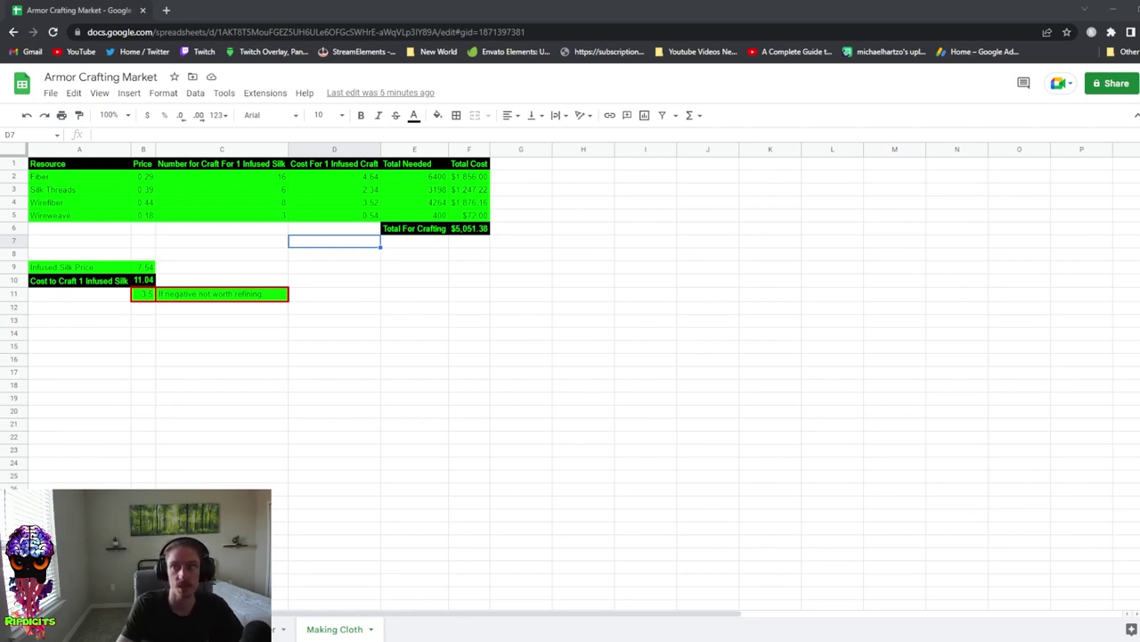
# Step: Return to the main cost sheet and review the Leather, Silk, Luck Items and Dungeon 2x Xp tables
pyautogui.hotkey('ctrl', 'shift', 'pageup')
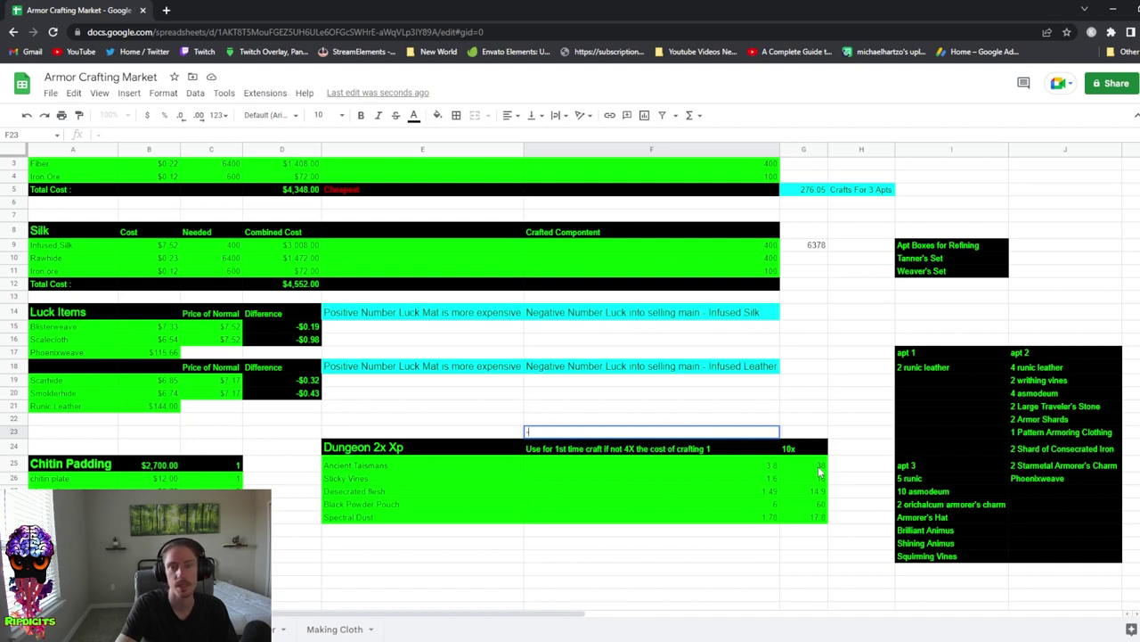
pyautogui.scroll(2, 306, 222)
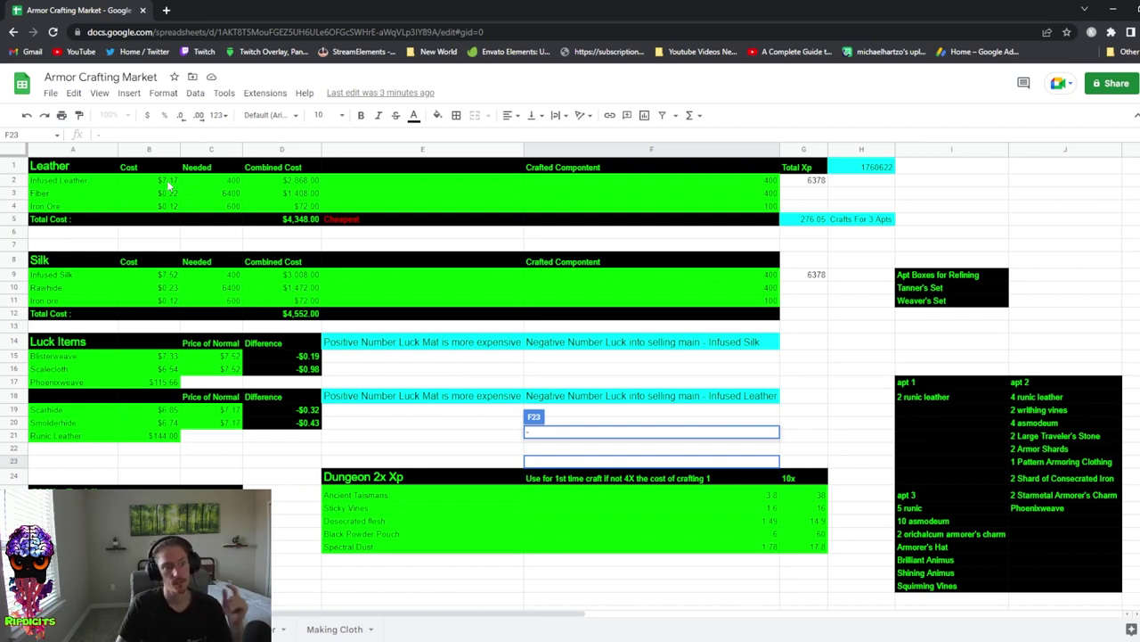
pyautogui.click(860, 409)
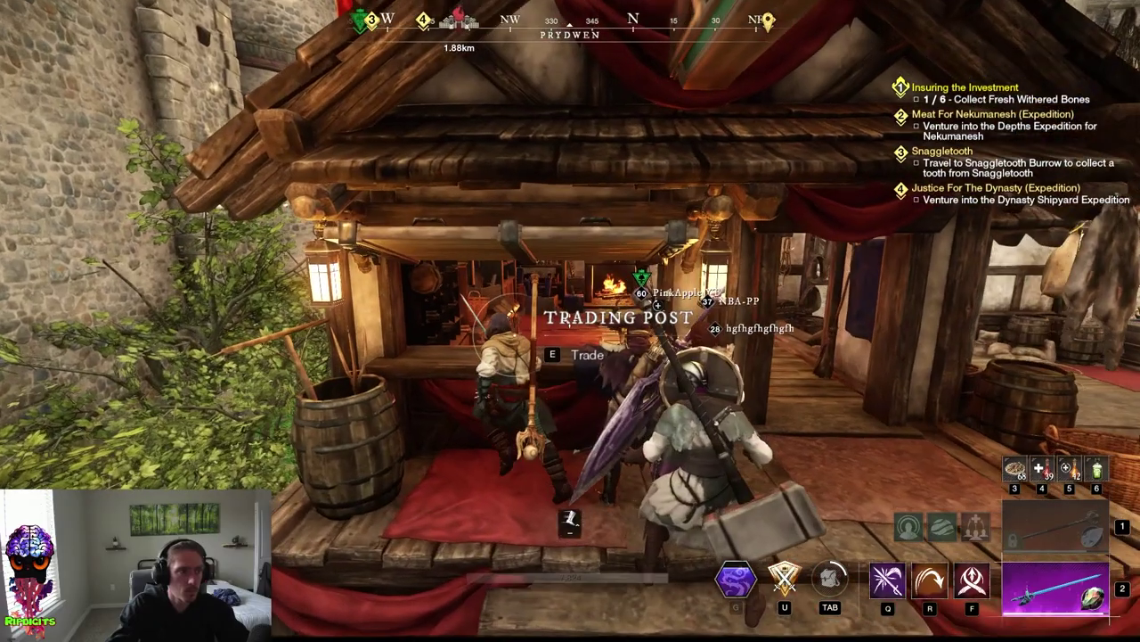
# Step: Switch to the game and list 2 Brilliant Animus for sale at the trading post with a 1-day duration
pyautogui.press('e')
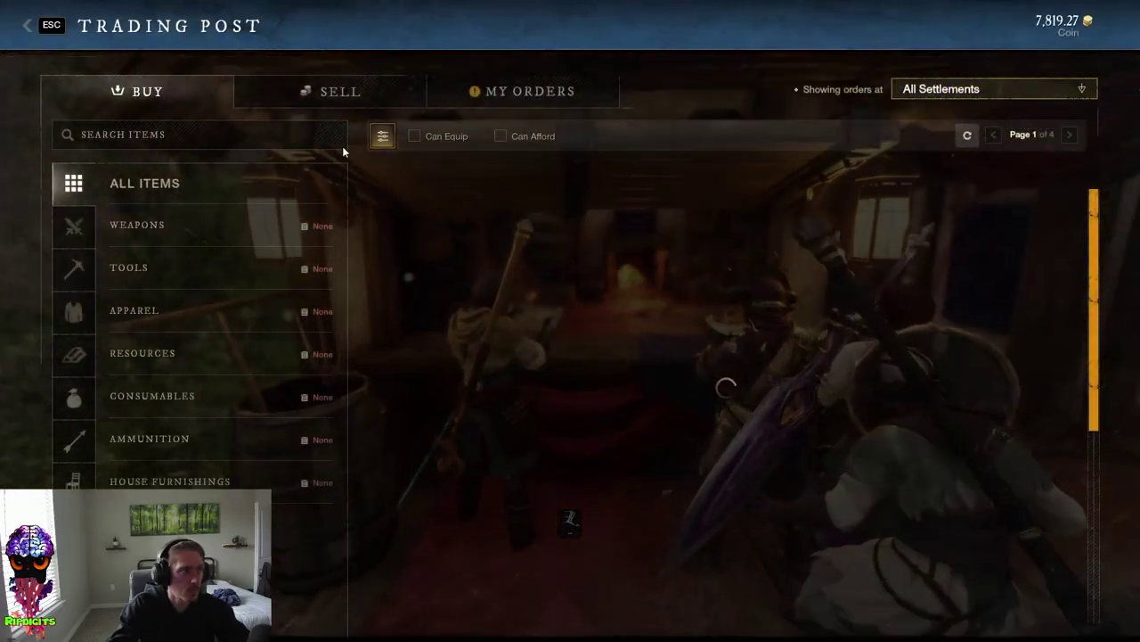
pyautogui.click(323, 99)
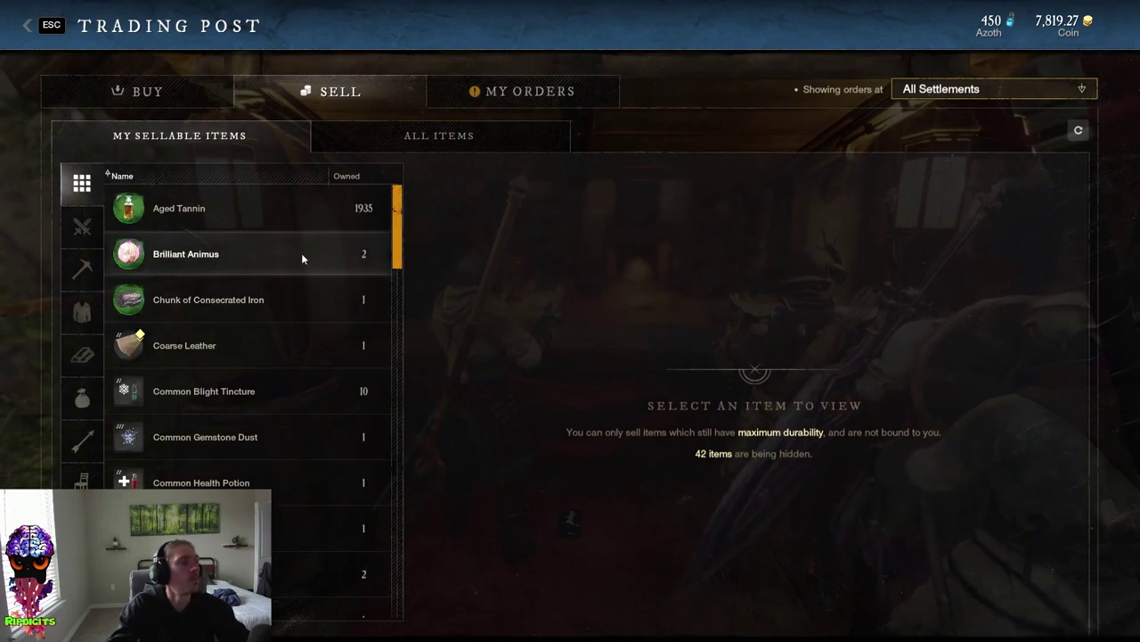
pyautogui.click(311, 256)
pyautogui.click(641, 281)
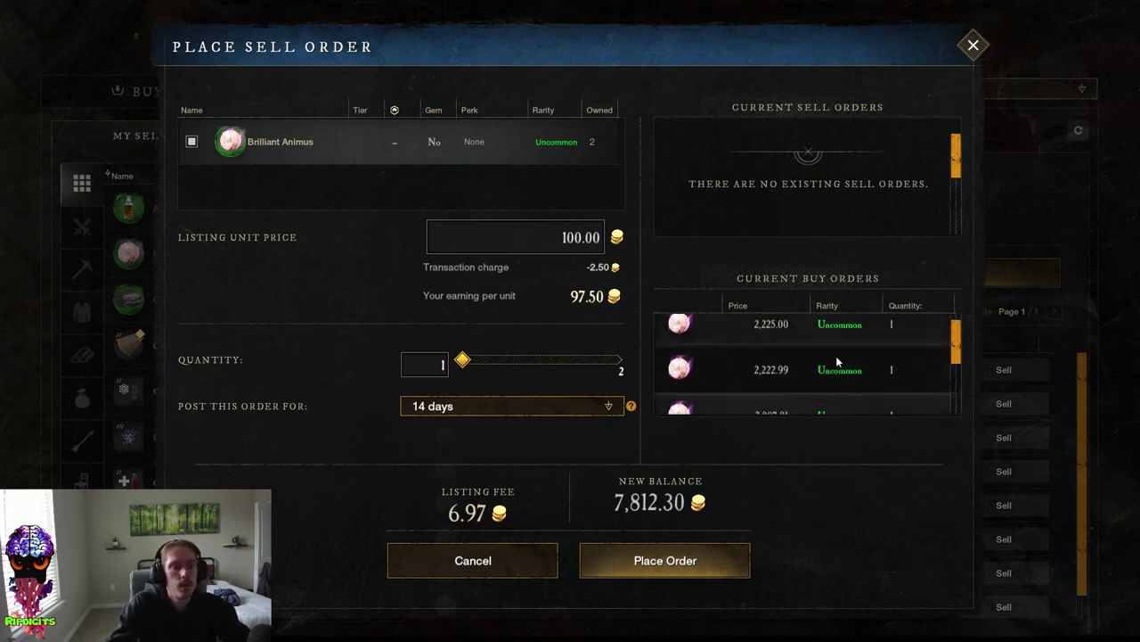
pyautogui.click(485, 359)
pyautogui.click(490, 407)
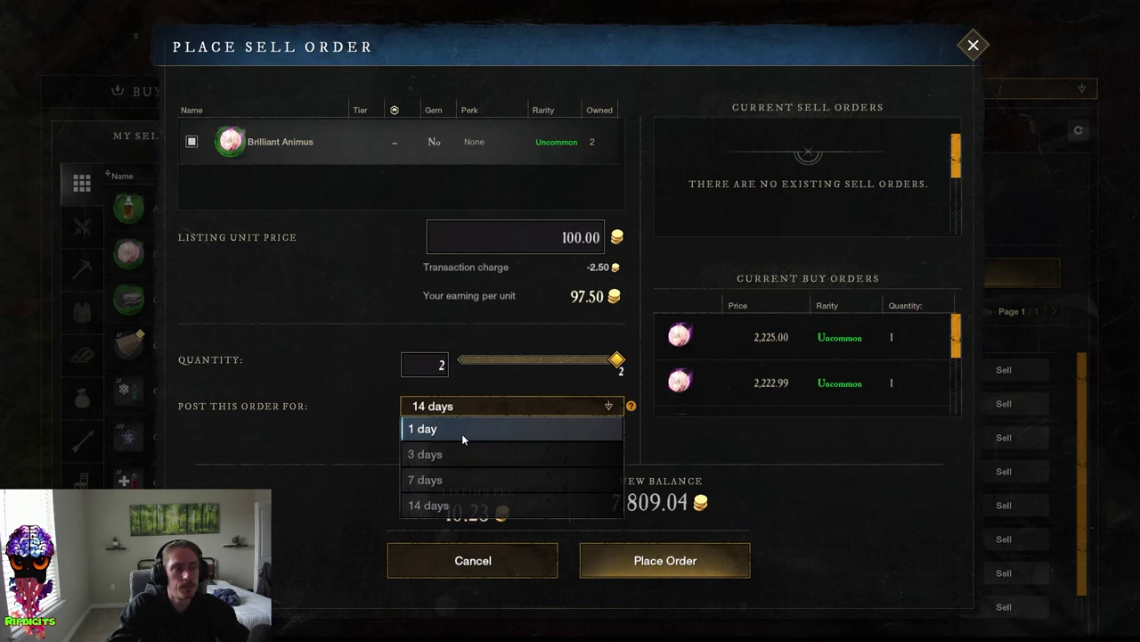
pyautogui.click(462, 433)
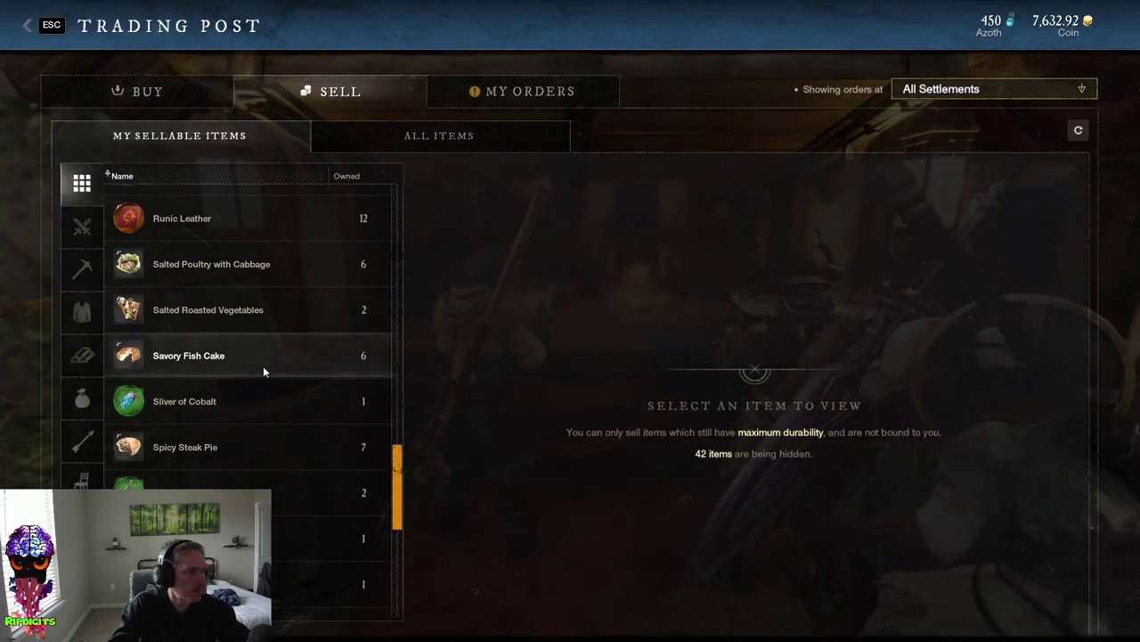
# Step: Start a sell order for Squirming Vines with a quantity of 2 and a 1-day duration
pyautogui.scroll(1, 263, 365)
pyautogui.scroll(-1, 251, 395)
pyautogui.scroll(-2, 226, 386)
pyautogui.click(232, 382)
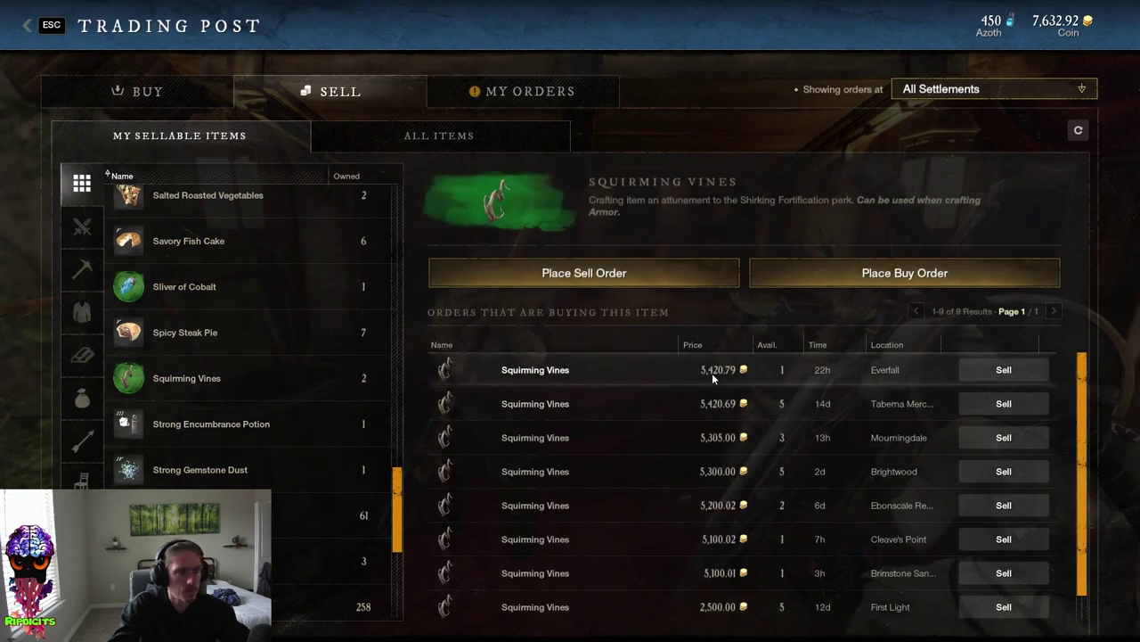
pyautogui.click(649, 280)
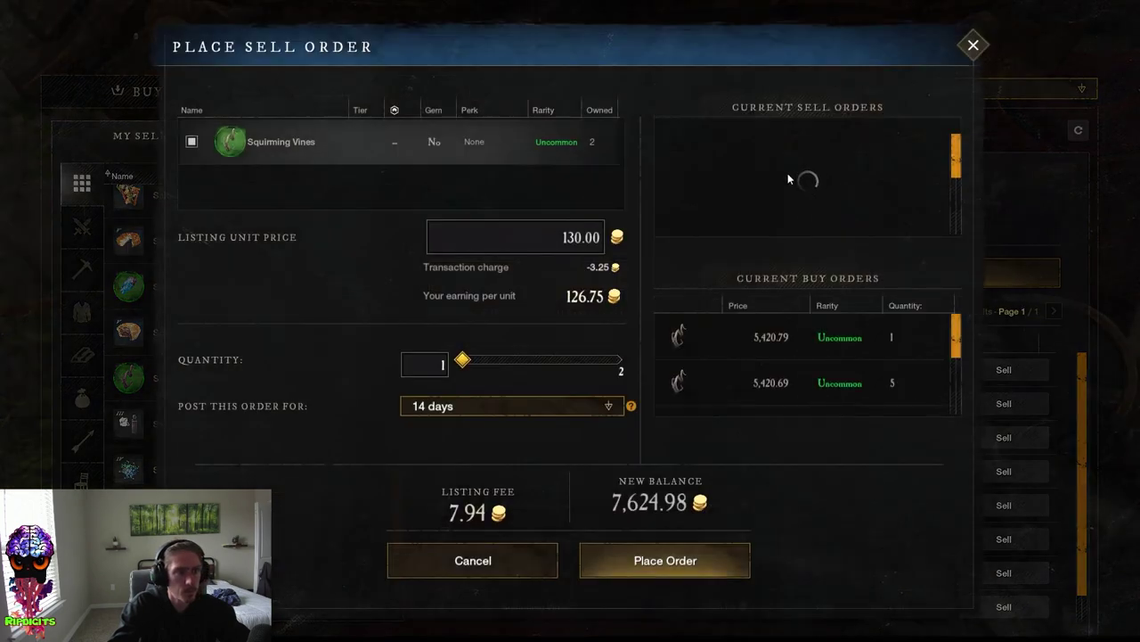
pyautogui.click(559, 365)
pyautogui.click(531, 405)
pyautogui.click(467, 425)
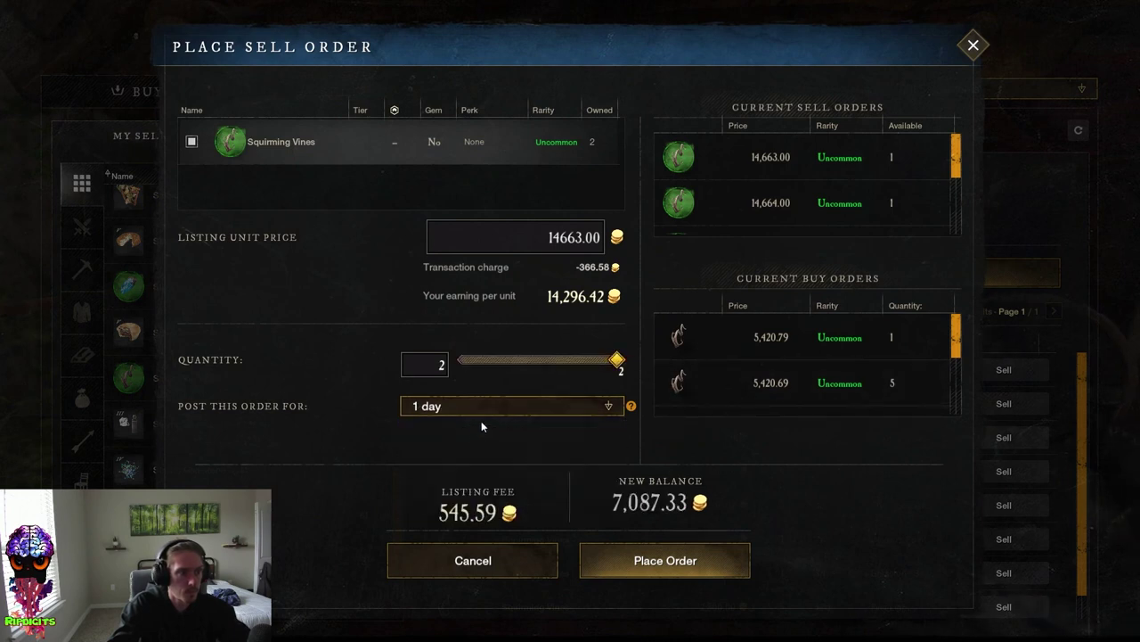
# Step: Set the Squirming Vines listing unit price to 14662 and place the sell order
pyautogui.moveTo(603, 239); pyautogui.dragTo(574, 239)
pyautogui.write('2')
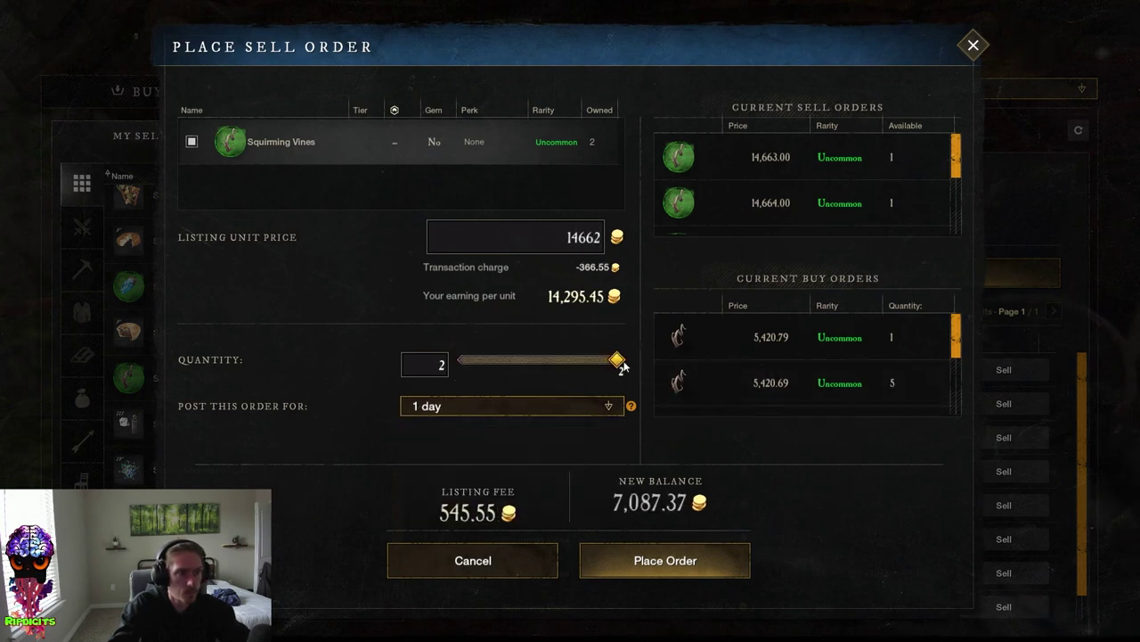
pyautogui.click(690, 552)
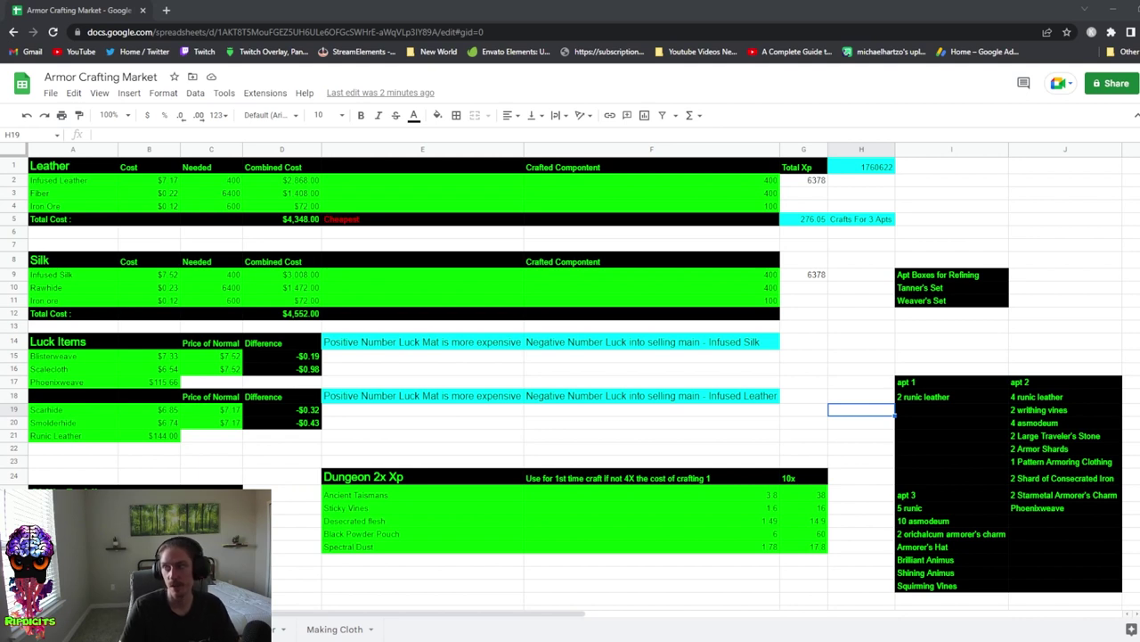
# Step: Switch from the Armor Crafting Market spreadsheet back to the game
pyautogui.hotkey('alt', 'Tab')
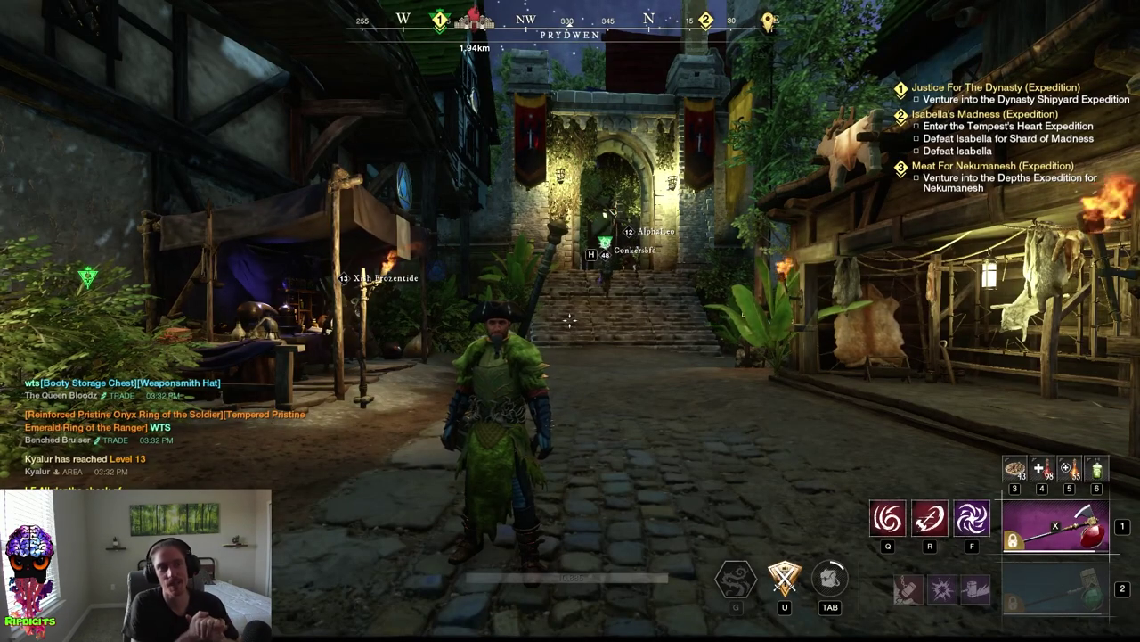